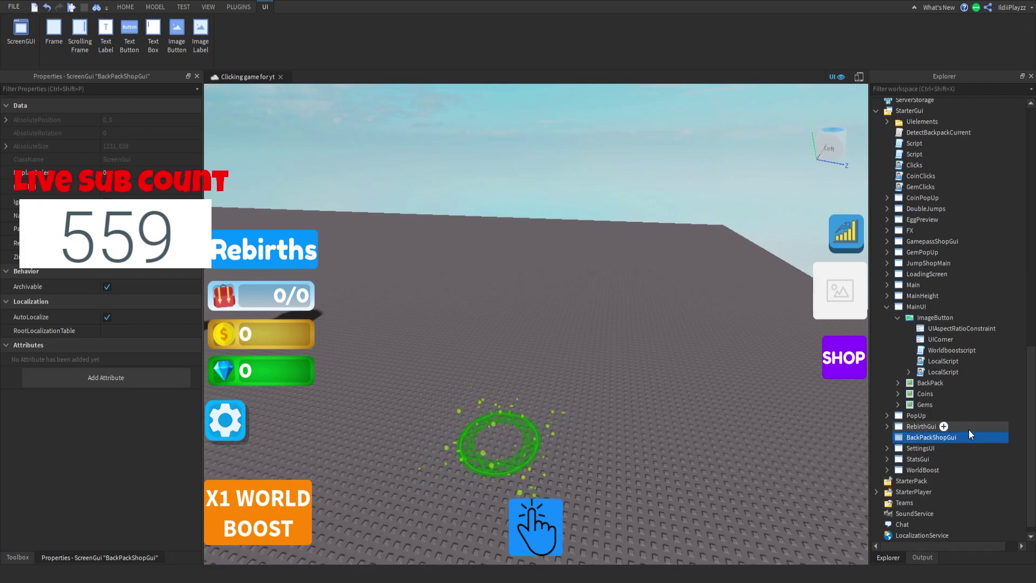
Add a Frame to BackPackShopGui, enlarge it to about 767 x 729, and centre its anchor point.
click(916, 219)
right_drag(841, 291, 740, 309)
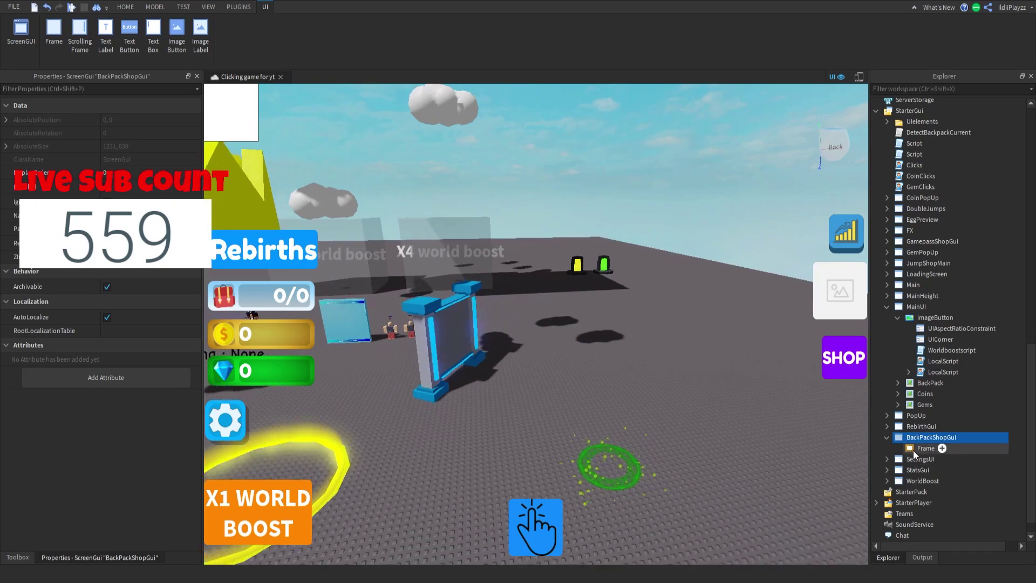
click(925, 448)
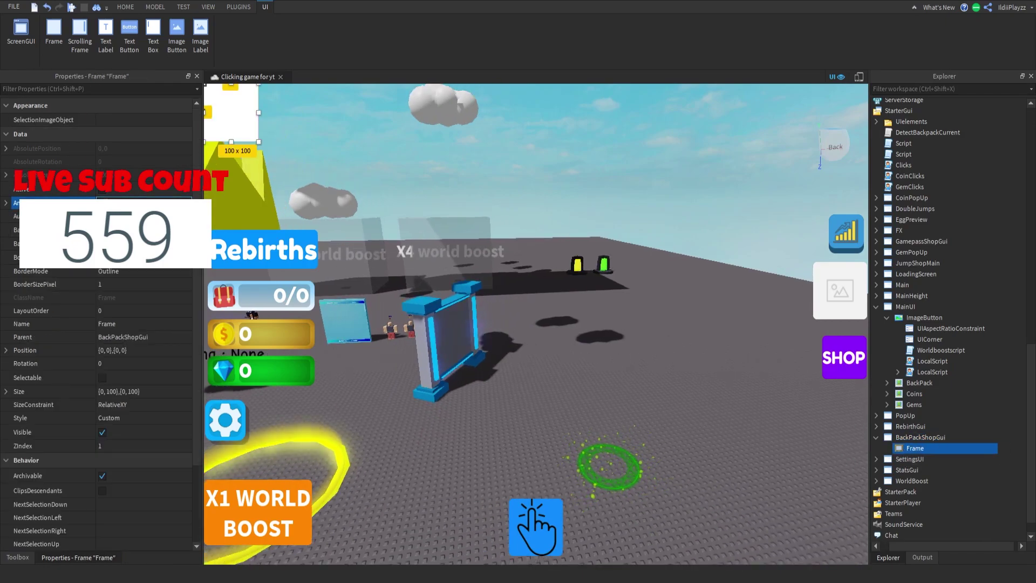
drag(253, 123, 694, 541)
key(Return)
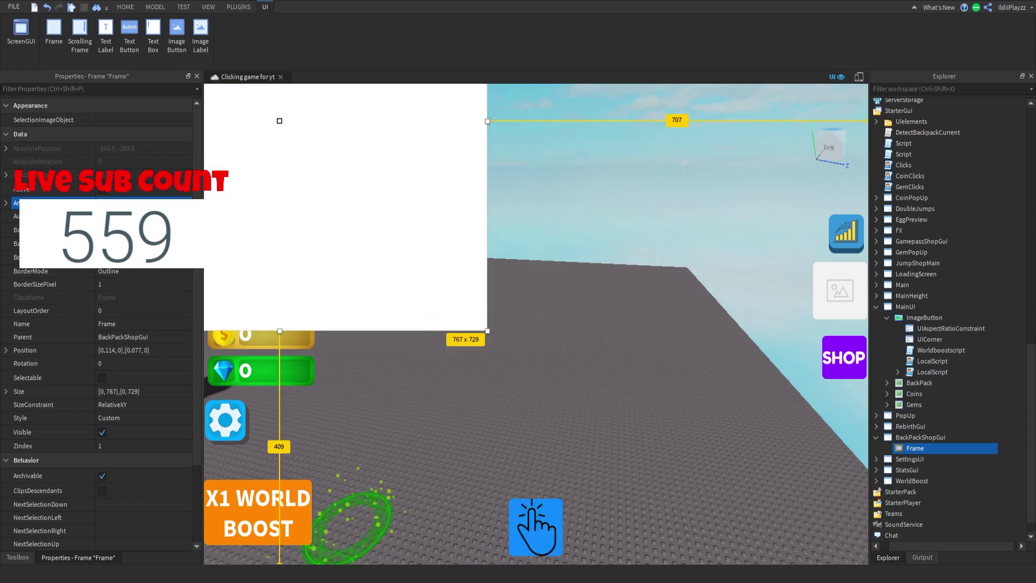
Set the shop frame's position to {0.5, 0},{0.5, 0} and widen the frame to about 840 x 729.
click(110, 350)
key(Delete)
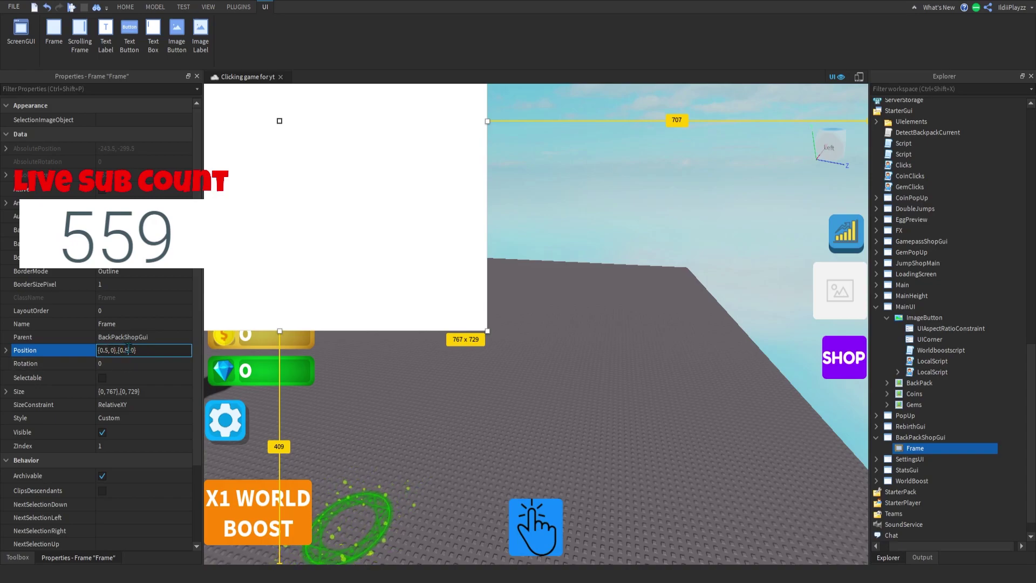
key(Return)
drag(747, 324, 782, 324)
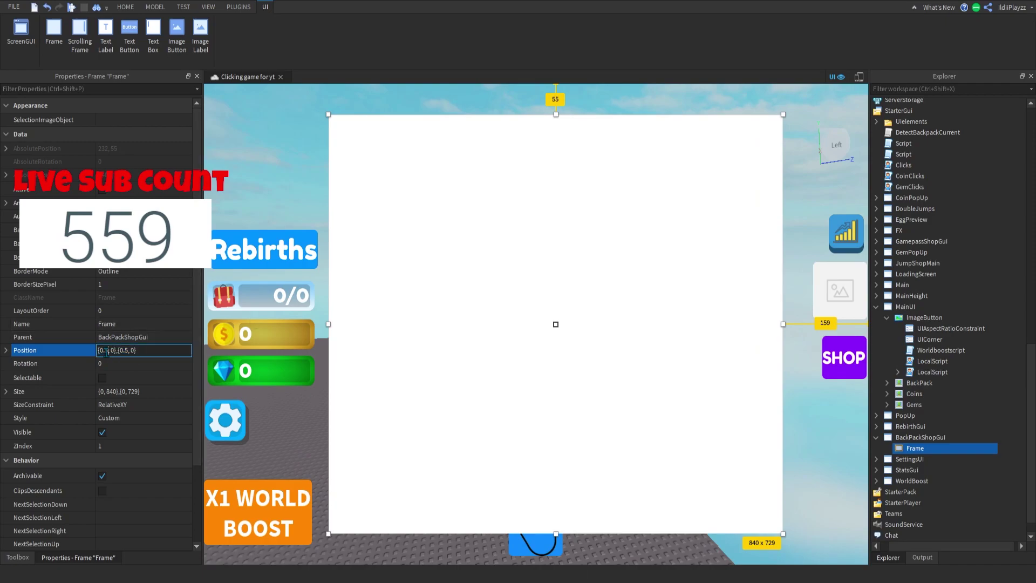
key(Return)
Set the shop frame's background colour to bright blue and add a UICorner to the frame.
click(103, 230)
click(556, 142)
drag(557, 142, 560, 148)
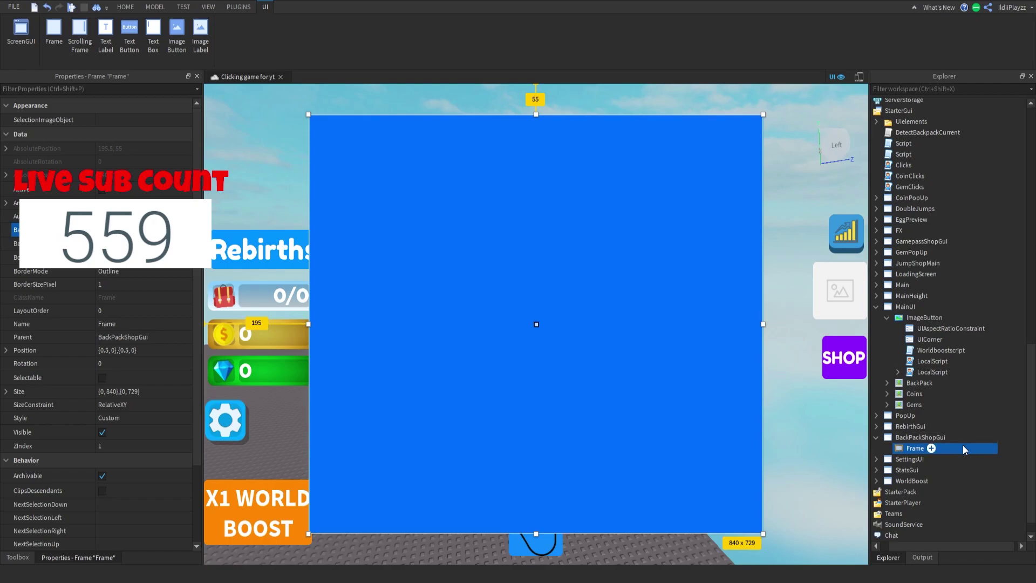
click(933, 450)
click(910, 210)
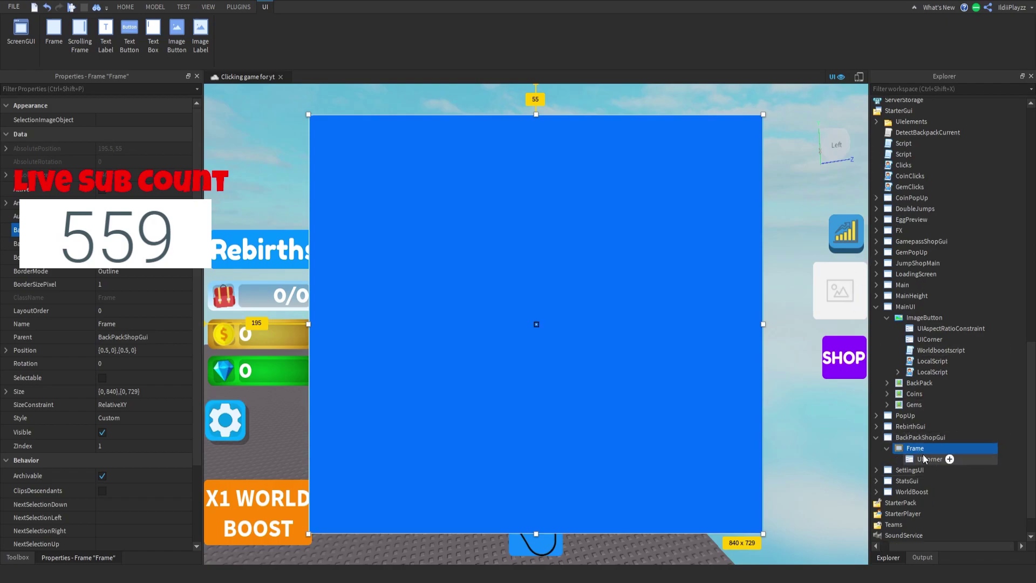
Add a text label with a transparent background at the frame's top, spanning its full width (scale 1) and about 63 high.
click(931, 448)
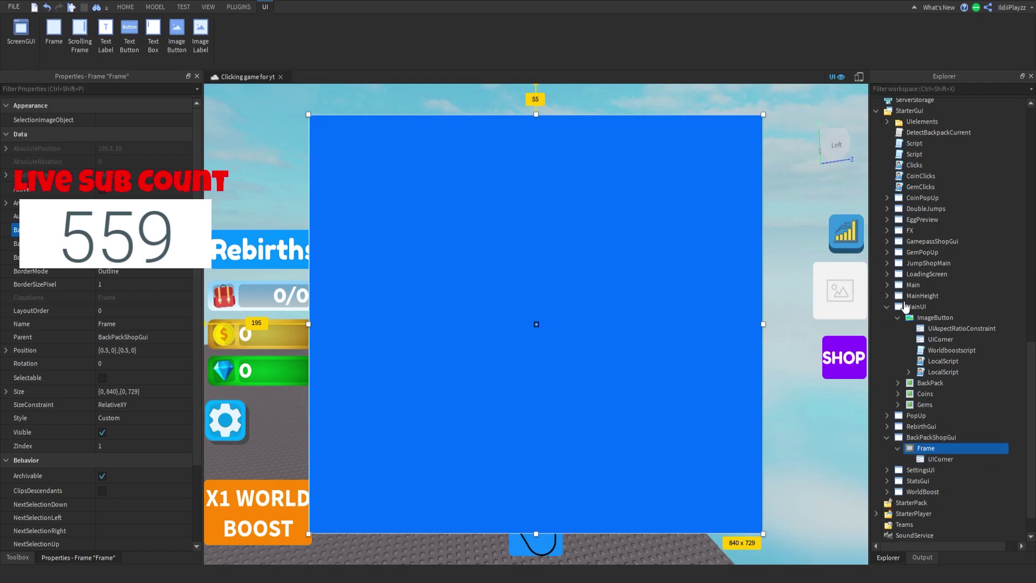
click(106, 35)
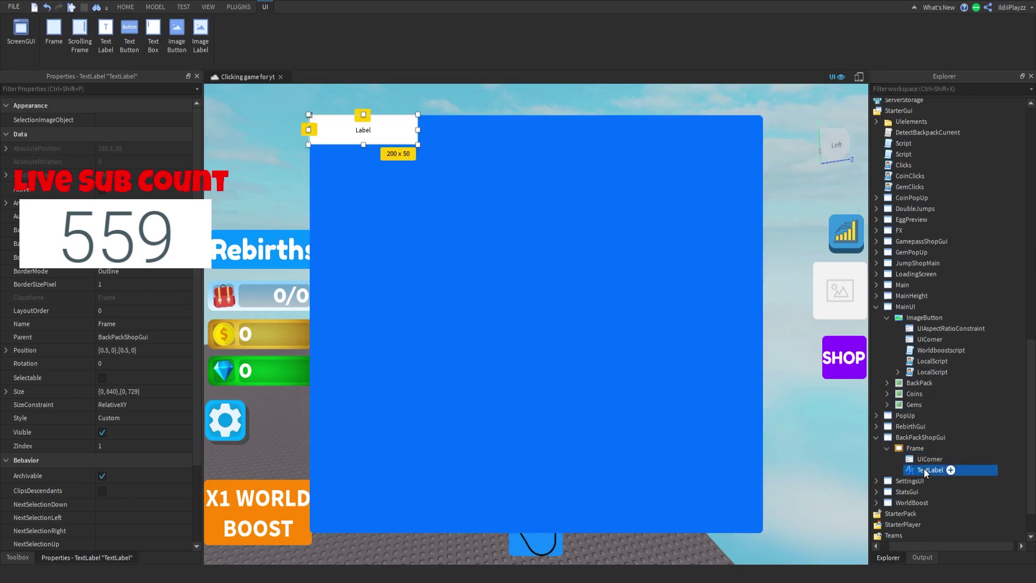
drag(363, 145, 362, 152)
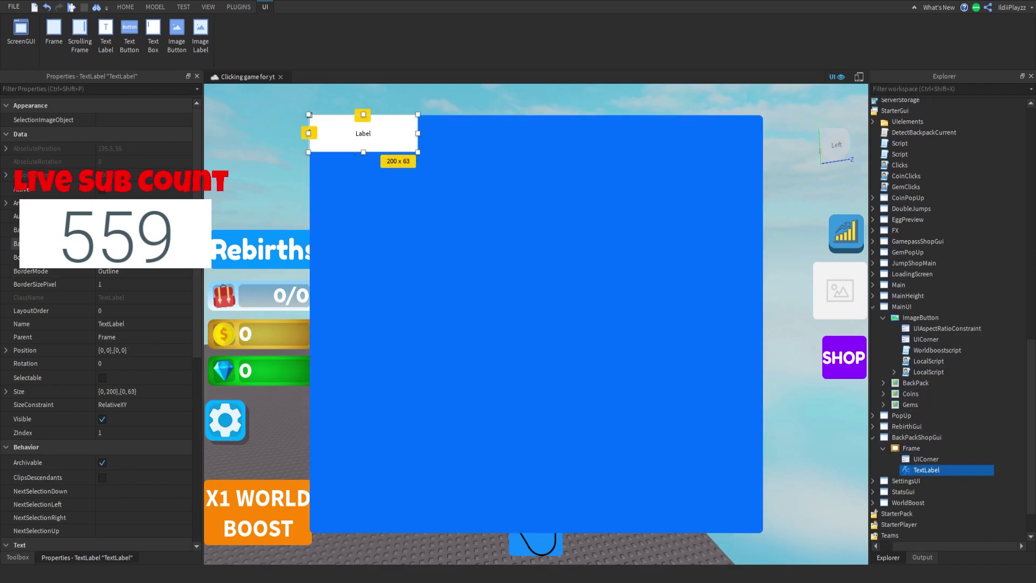
double_click(111, 391)
key(BackSpace)
key(BackSpace)
key(BackSpace)
key(BackSpace)
text(1,0)
key(Return)
Style the top label with the FredokaOne font, scaled text, and white text colour.
scroll(76, 396, down, 5)
click(135, 356)
text(fr)
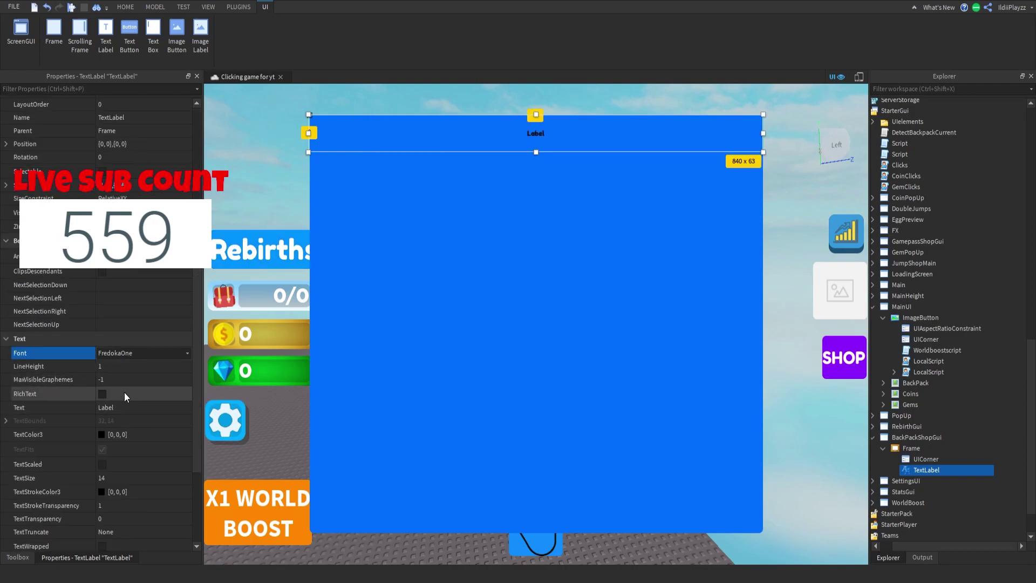
click(102, 464)
click(105, 433)
click(604, 333)
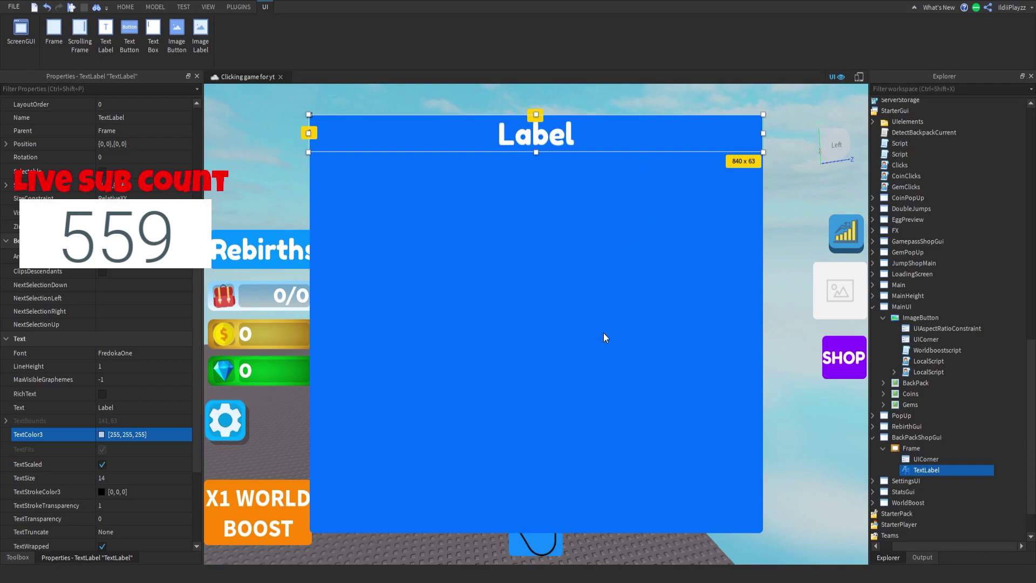
Set the top label's text to BACKPACK SHOP and rename the label as Title.
click(119, 406)
text(BACKPACK SHOP)
key(Return)
click(1013, 471)
click(958, 467)
text(Title)
Add a nested Frame inside the shop frame, filling its right side at about 237 x 729.
click(926, 448)
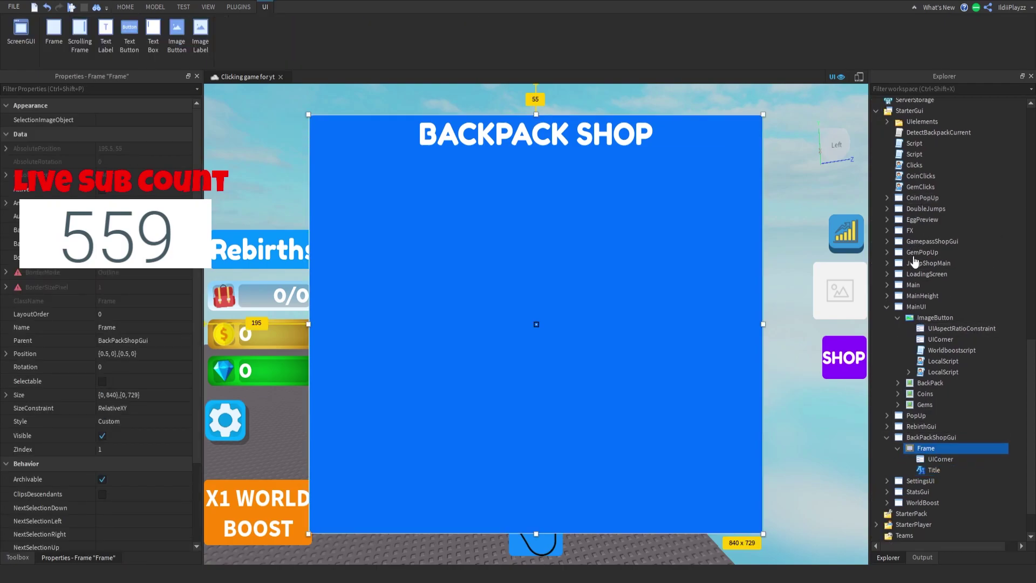
click(913, 256)
click(940, 468)
drag(344, 153, 658, 537)
drag(720, 327, 762, 327)
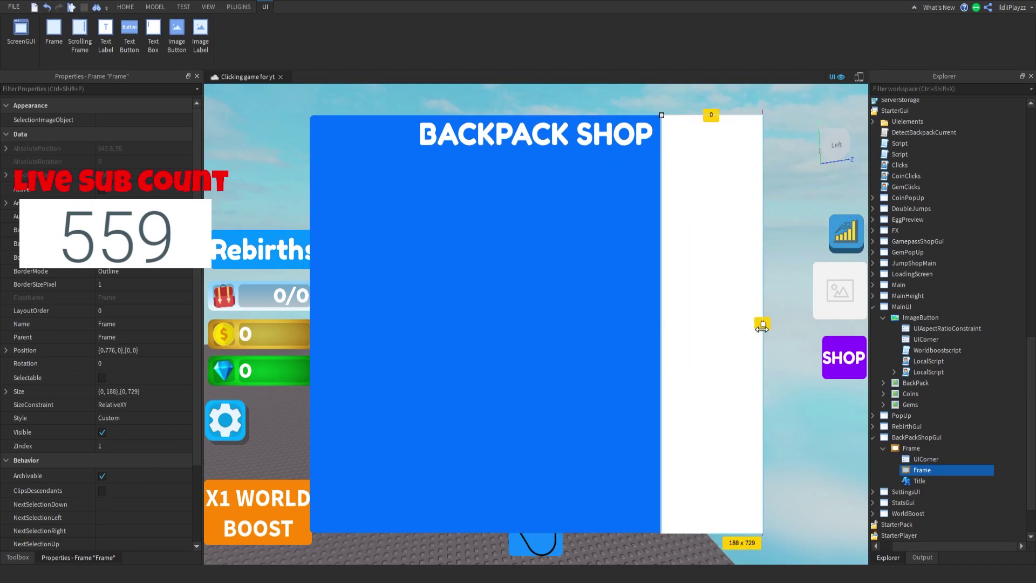
drag(660, 326, 632, 317)
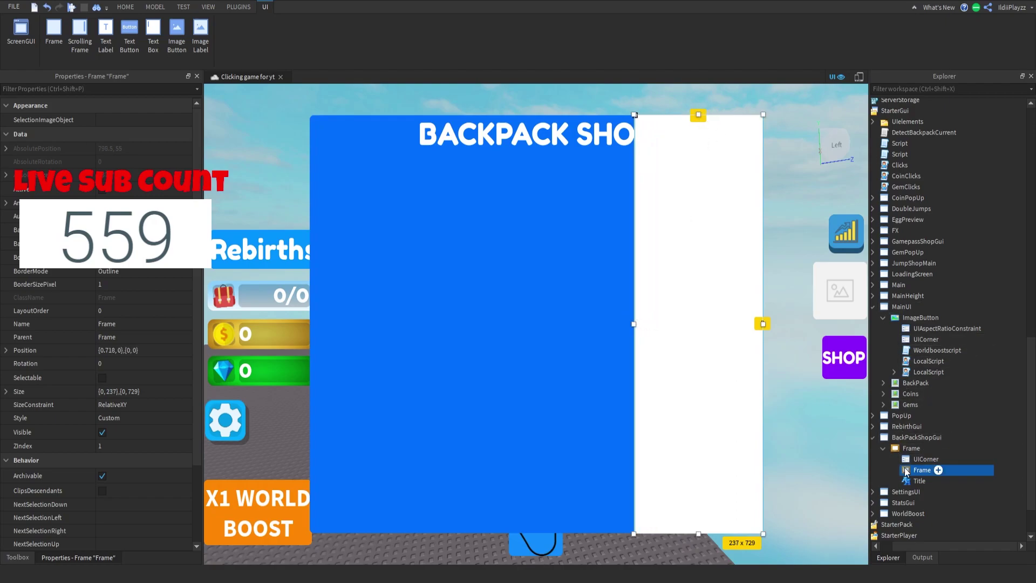
Set the nested frame's background transparency to 1 and rename the frame as Info.
click(144, 243)
text(1)
key(Return)
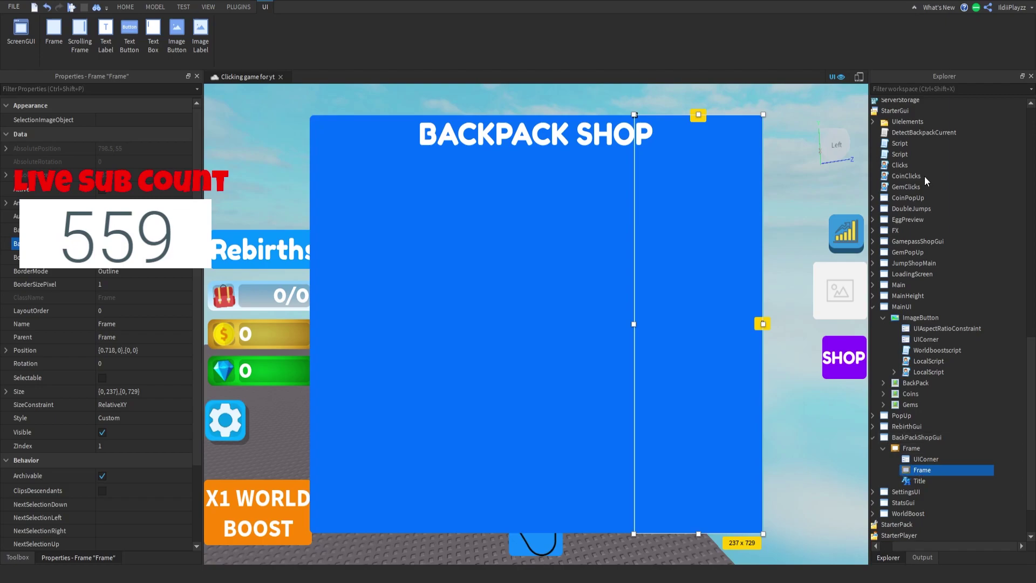
key(F2)
key(Return)
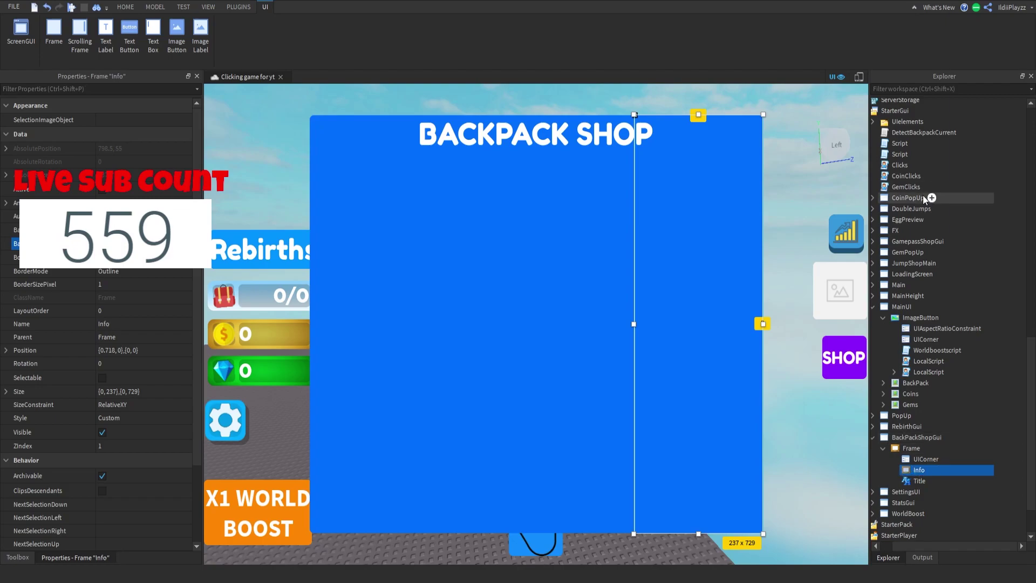
Add an image label named Icon to the Info frame, about 154 x 154, near the upper part of the frame.
click(932, 471)
click(916, 311)
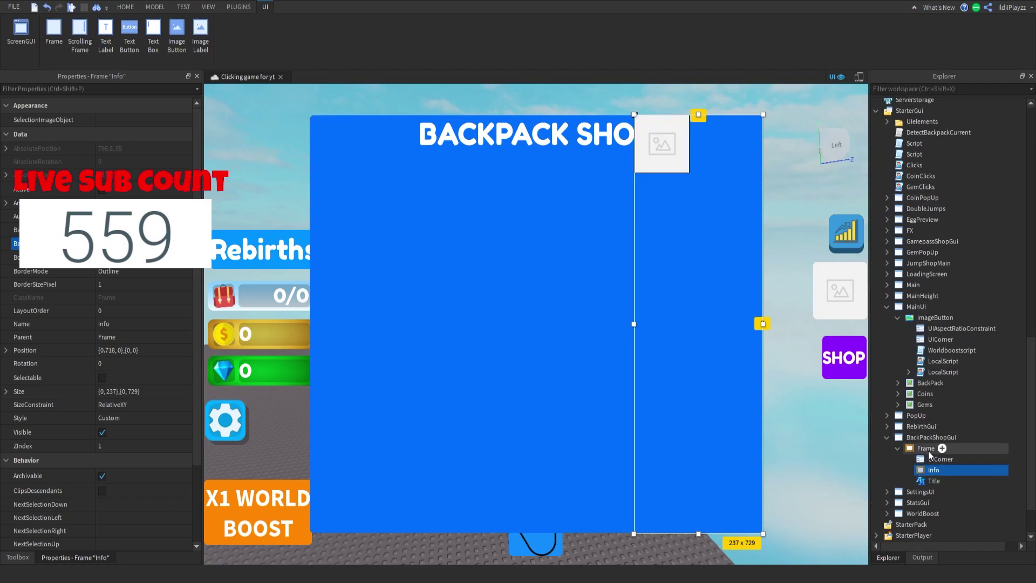
click(925, 479)
key(F2)
text(Icon)
key(Return)
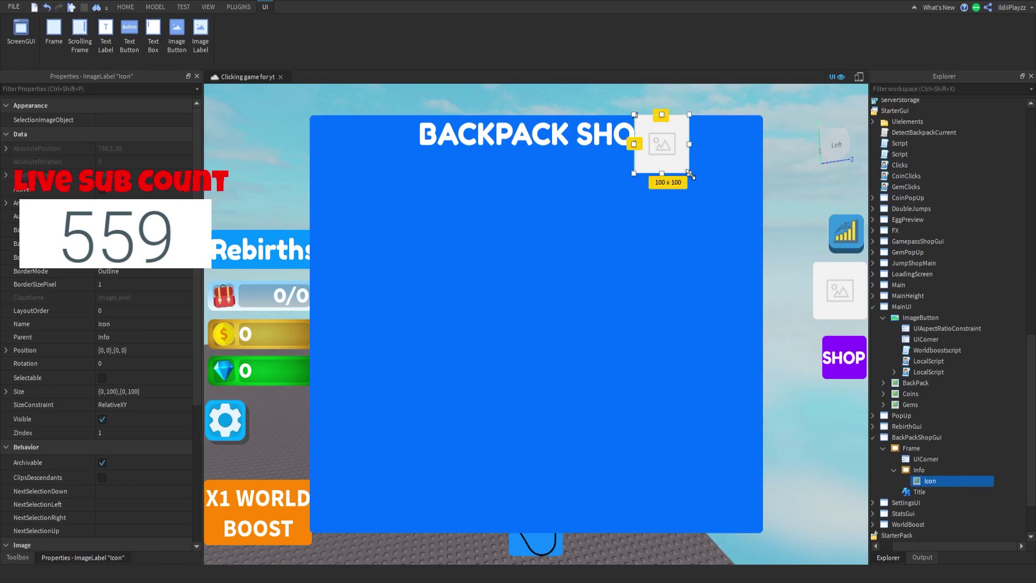
drag(688, 174, 704, 214)
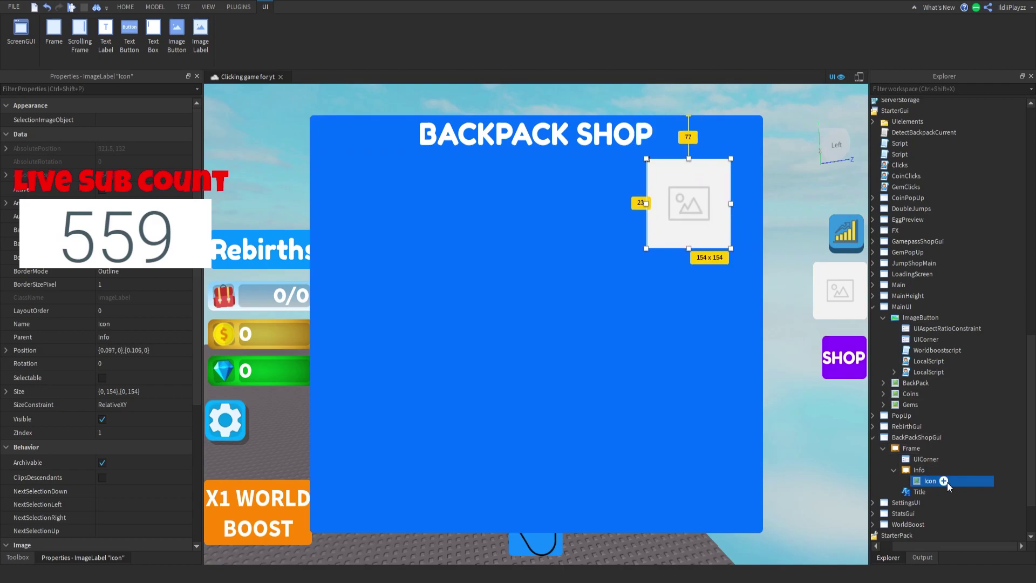
Add a text label to the Info frame just below the icon, and give Icon a UICorner.
click(936, 470)
click(923, 250)
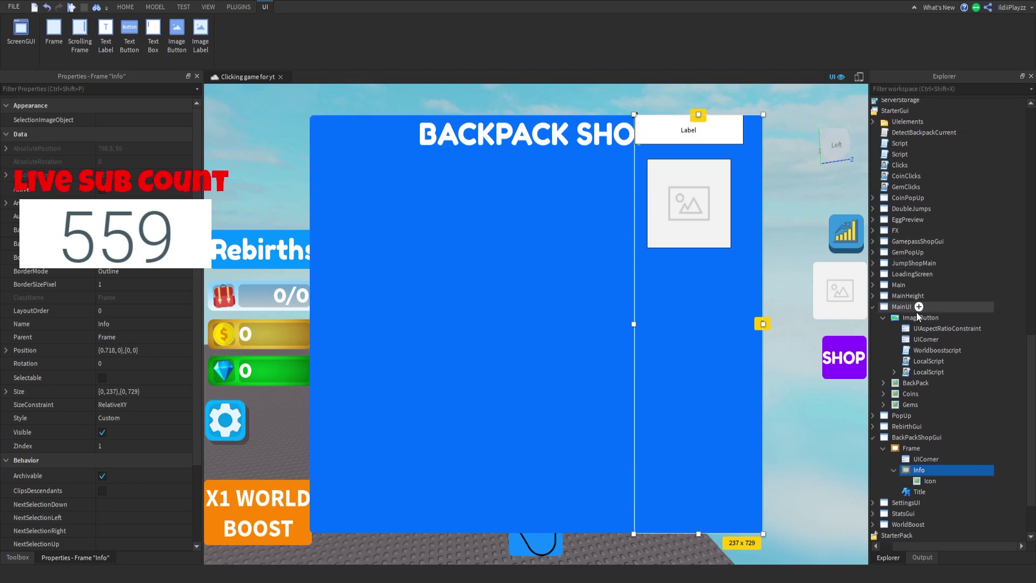
click(933, 490)
drag(689, 121, 688, 266)
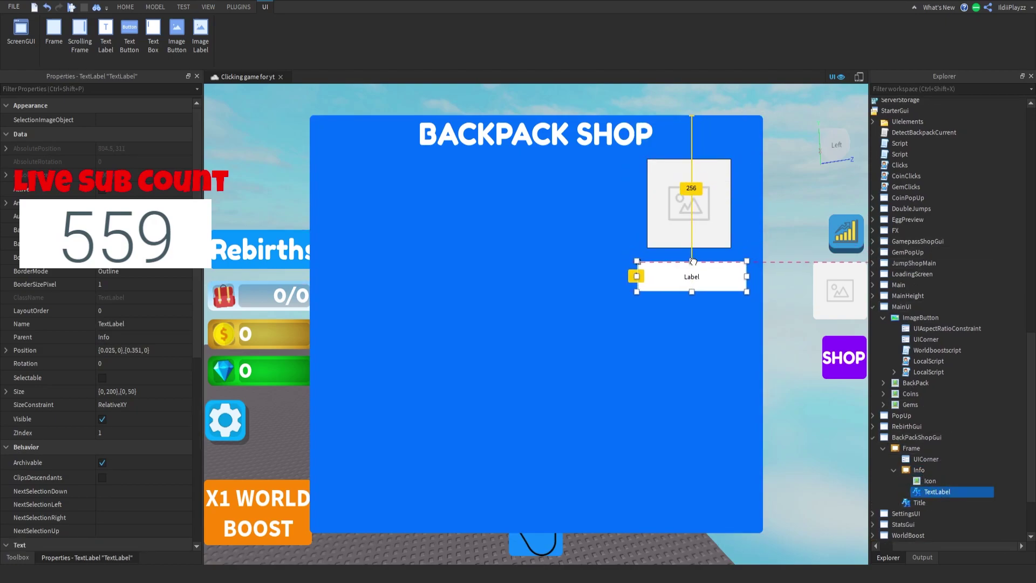
click(943, 480)
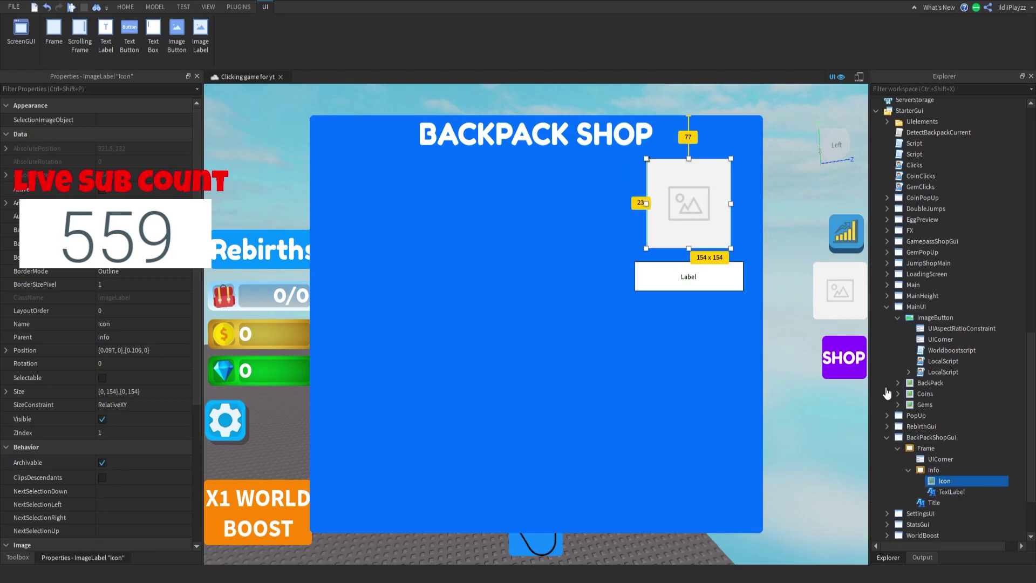
click(910, 251)
Style the label below the icon with background transparency 1, the FredokaOne font, and scaled text.
click(934, 500)
click(108, 243)
text(1)
key(Return)
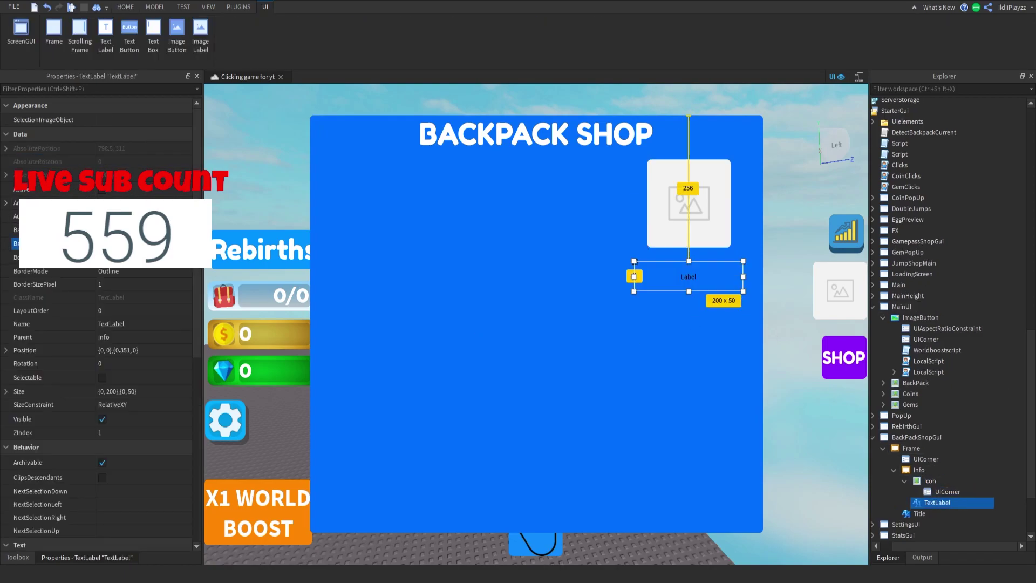
scroll(134, 304, down, 5)
click(114, 397)
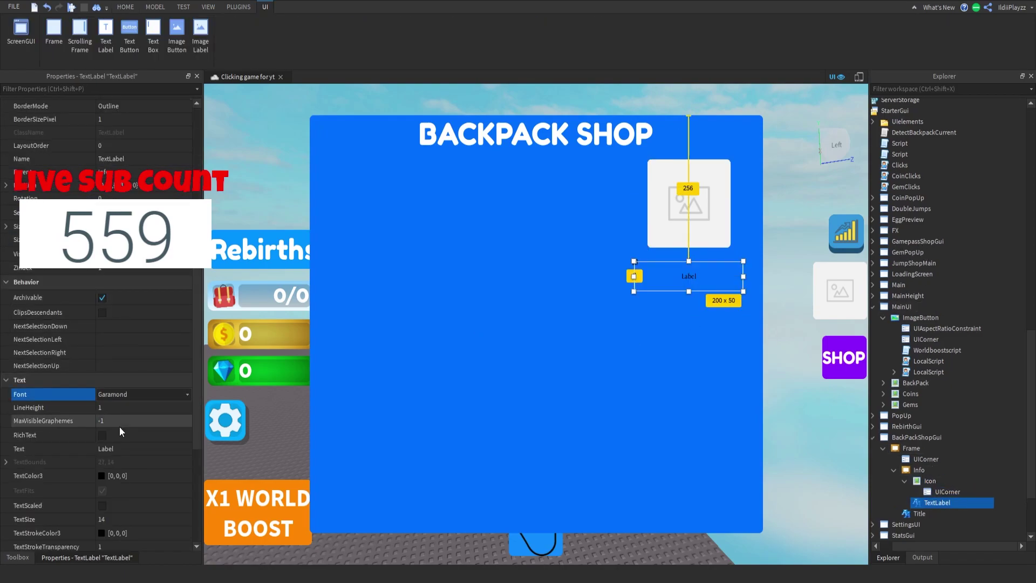
click(122, 424)
click(104, 506)
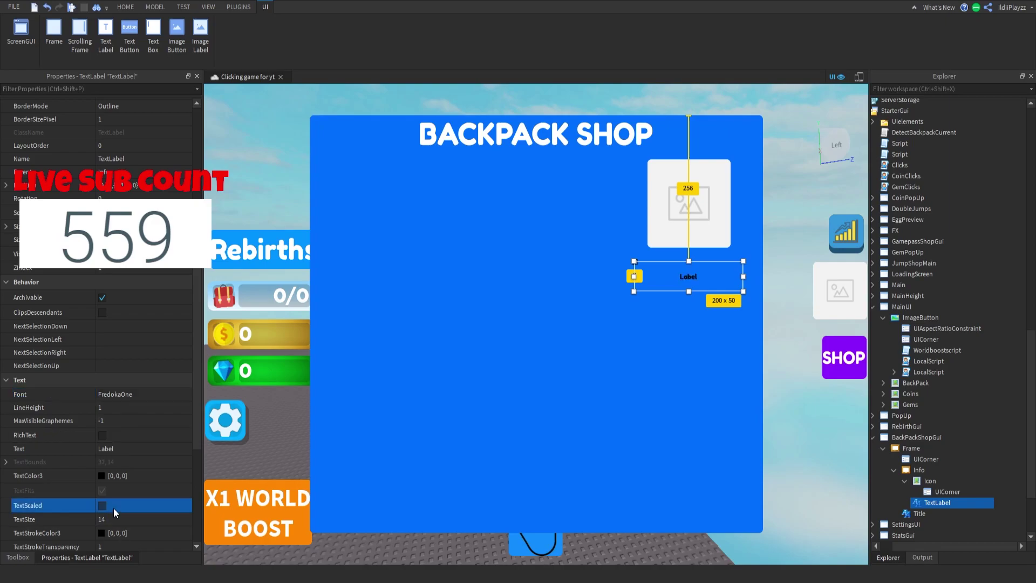
Set the text of the label below the icon to Name and colour the text white.
click(112, 448)
text(Name)
key(Return)
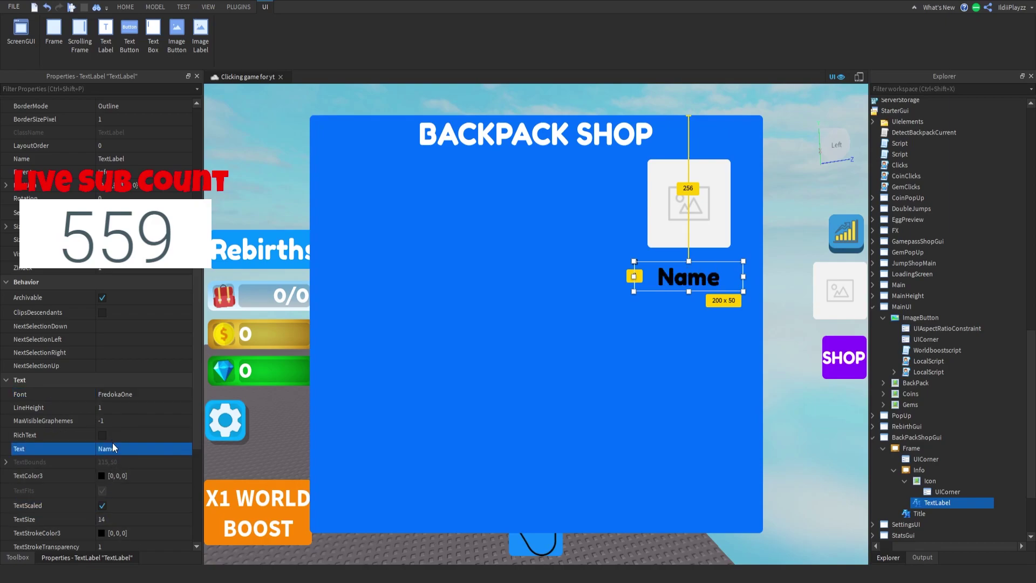
click(103, 475)
click(648, 210)
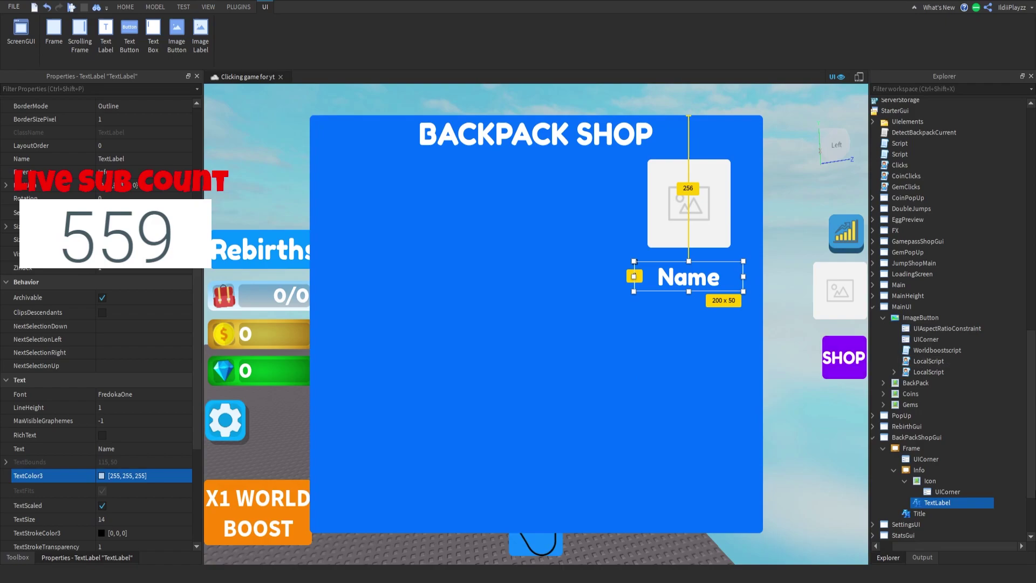
Rename the label below the icon as Name and move it up close to the icon, about 240 from the frame's top.
click(962, 511)
click(961, 503)
key(F2)
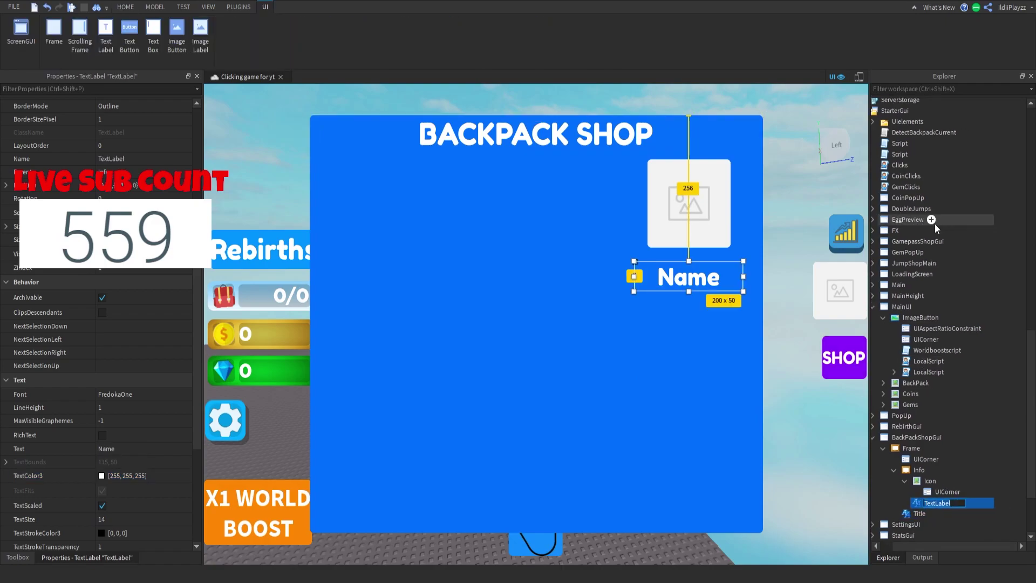
key(Return)
click(904, 481)
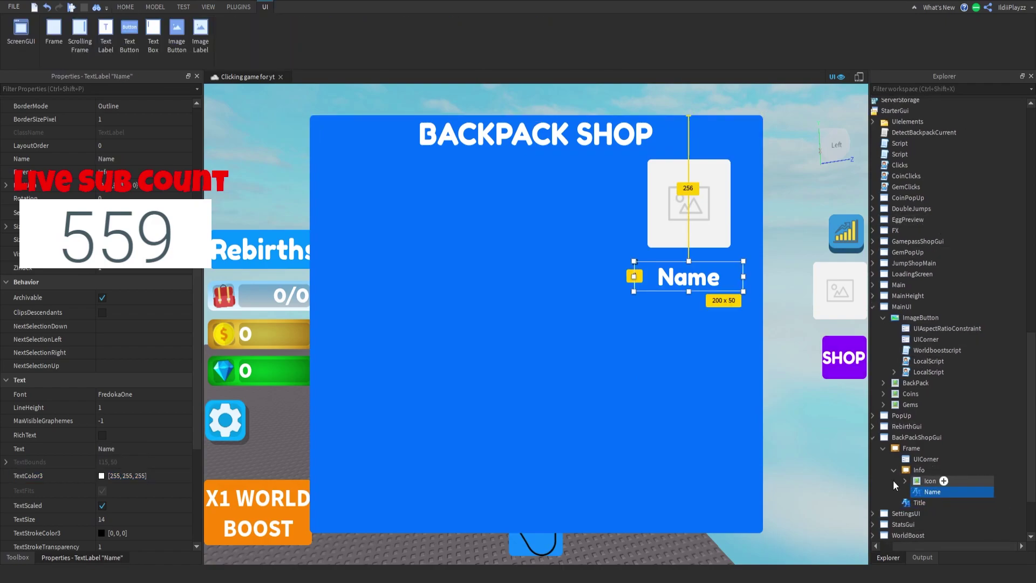
right_drag(731, 262, 731, 262)
drag(731, 261, 730, 252)
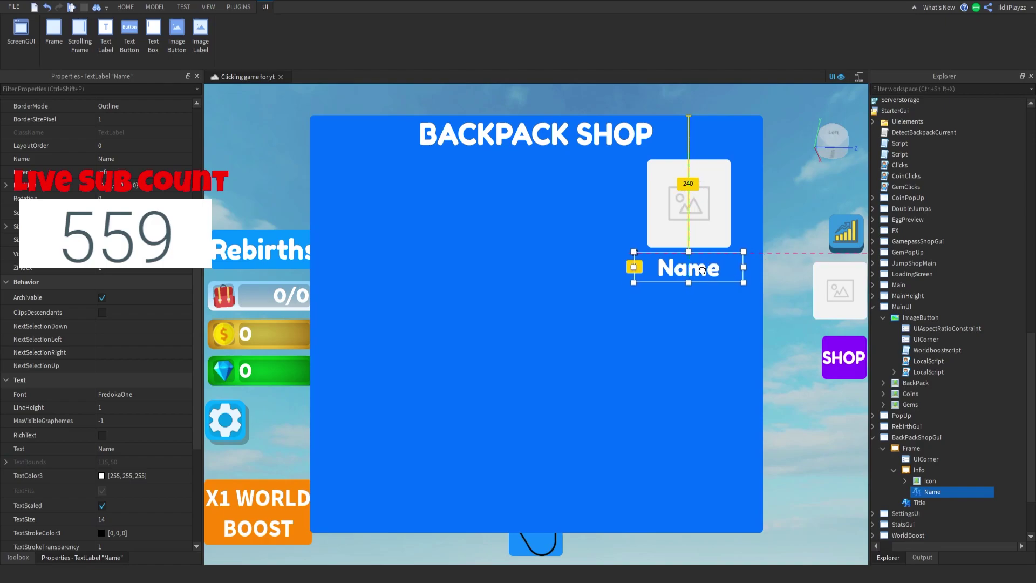
Add another text label to the Info frame and place it directly below the Name label.
click(924, 473)
click(932, 469)
click(914, 248)
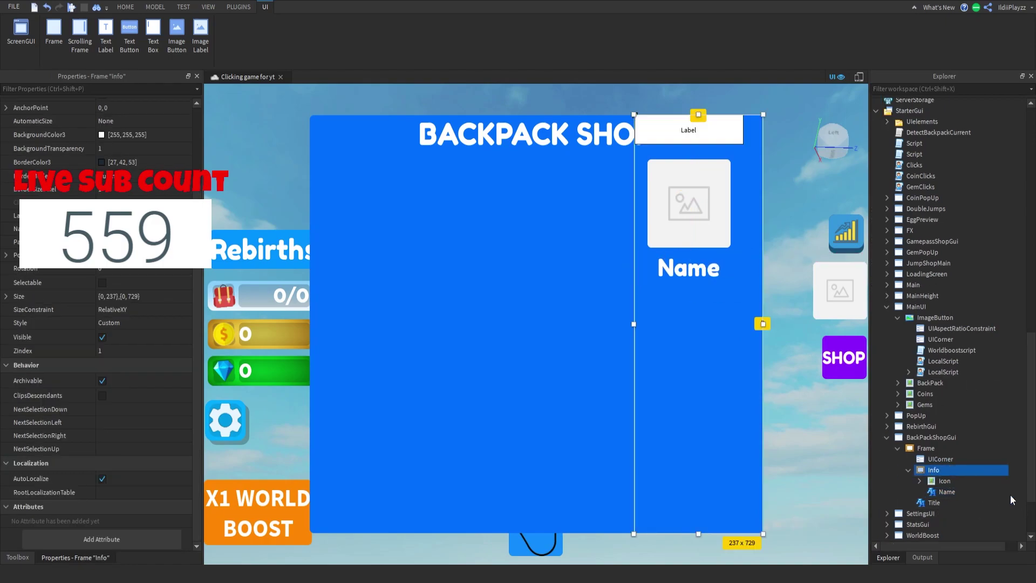
click(939, 505)
drag(689, 131, 690, 297)
scroll(112, 215, up, 3)
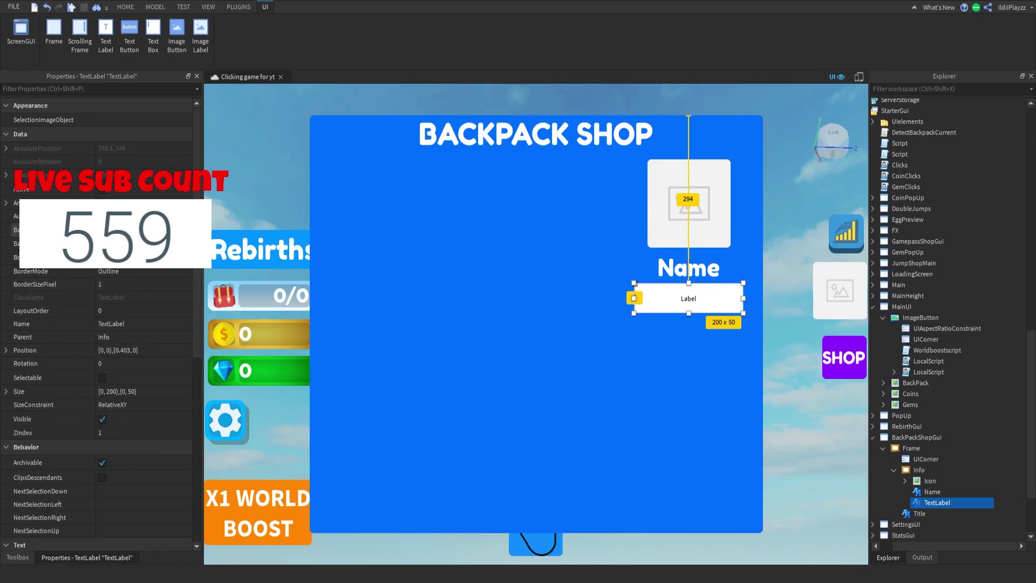
Style the label below Name with background transparency 1, the FredokaOne font, scaled text, and white text colour.
click(113, 244)
text(1)
key(Return)
scroll(114, 237, down, 3)
click(113, 437)
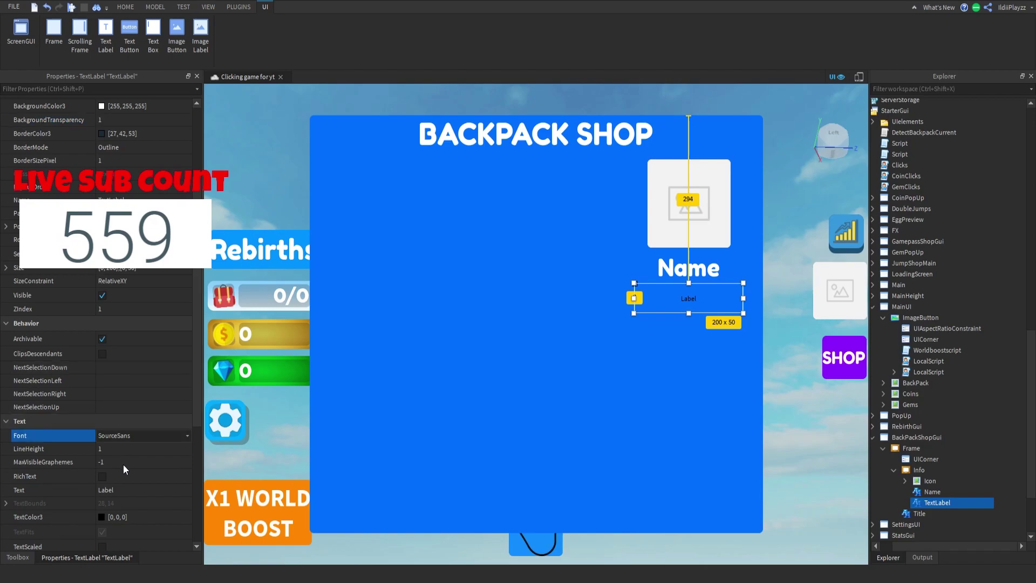
scroll(123, 464, down, 5)
click(102, 341)
drag(657, 201, 647, 189)
Set the text of the label below Name to Capacity and rename the label as Capacity.
click(119, 284)
text(Capacity)
key(Return)
click(919, 513)
click(920, 504)
key(F2)
text(c)
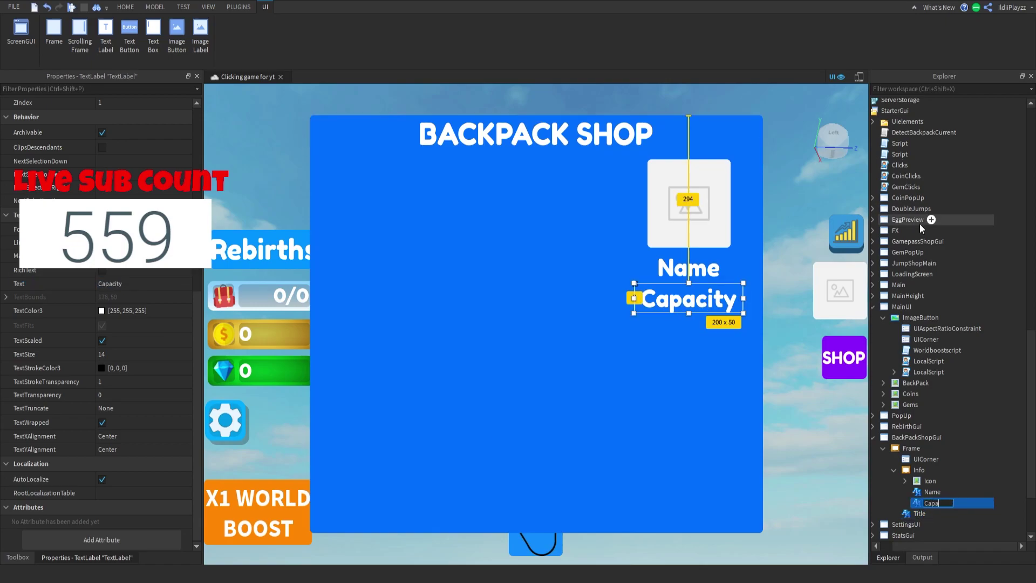
text(apacity)
key(Return)
Duplicate the Capacity label, place the copy directly below it, and set the copy's text to Price.
key(ctrl+d)
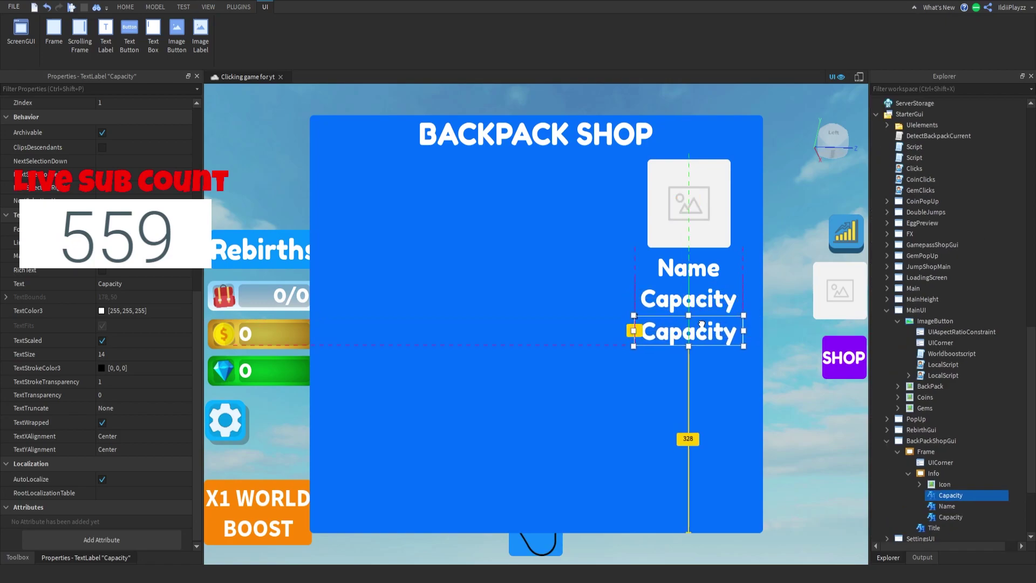
click(115, 281)
text(Price)
key(Return)
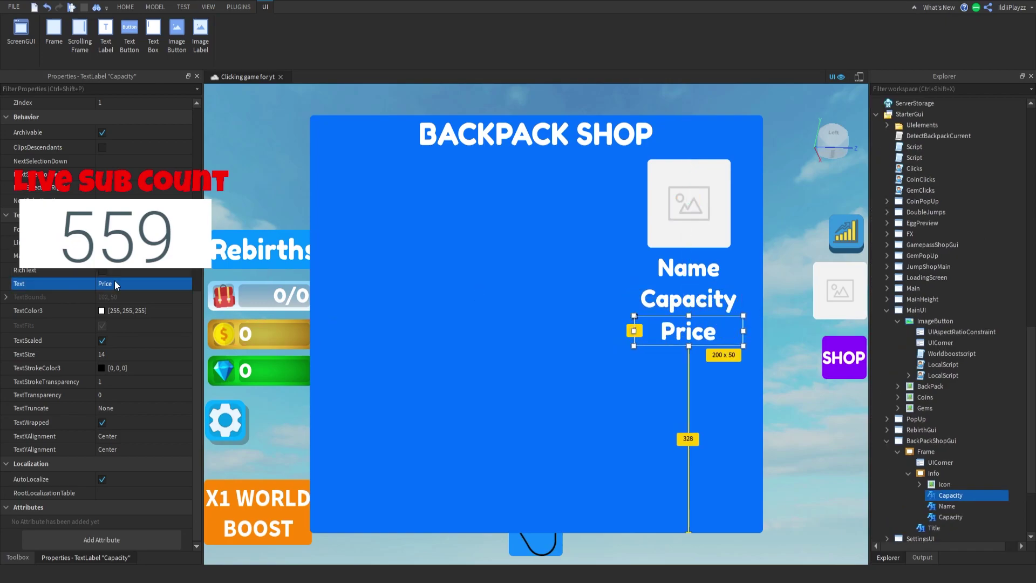
Rename the duplicated label showing Price as Price.
scroll(104, 277, up, 6)
scroll(115, 145, up, 3)
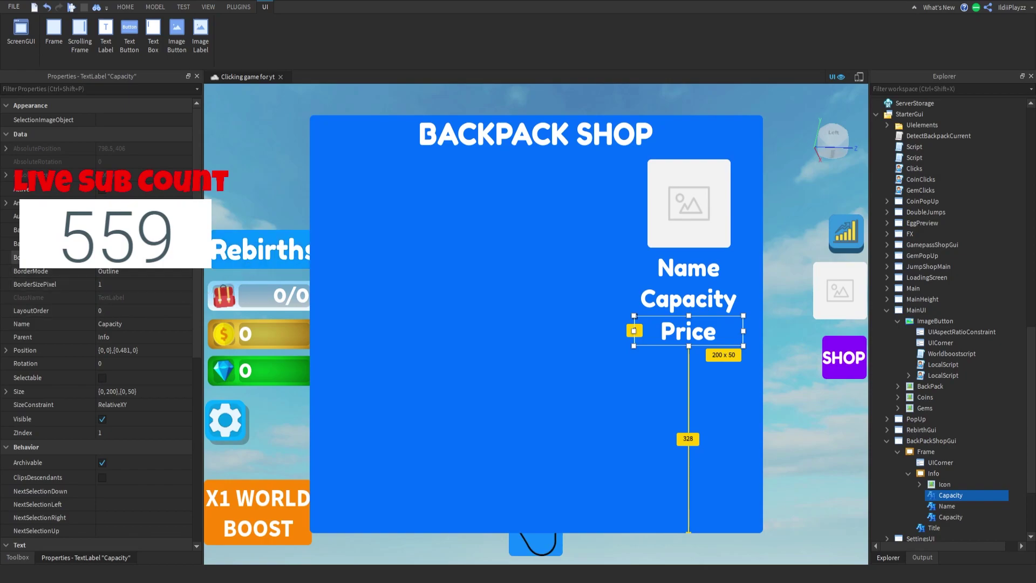
click(122, 324)
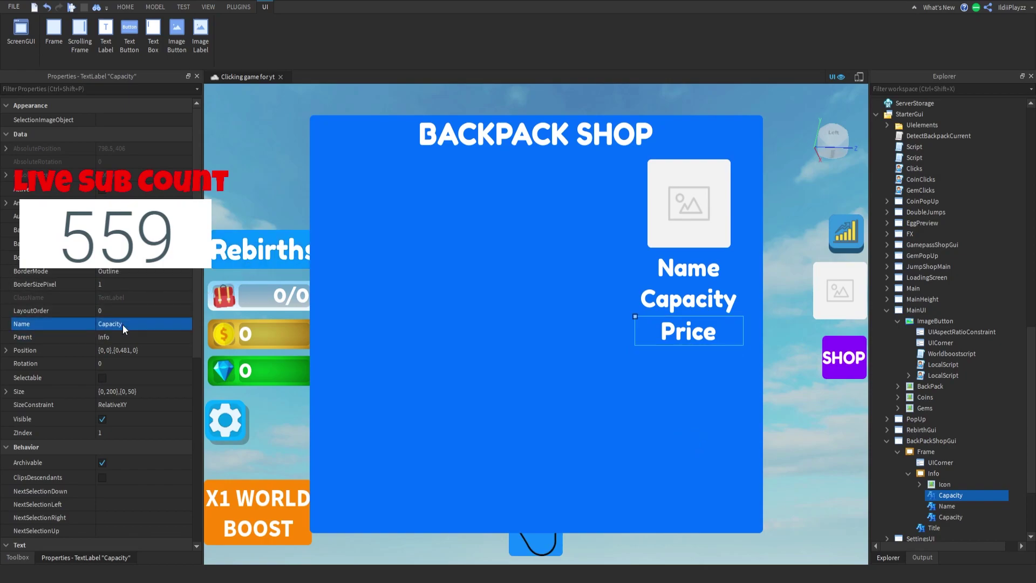
text(Pri)
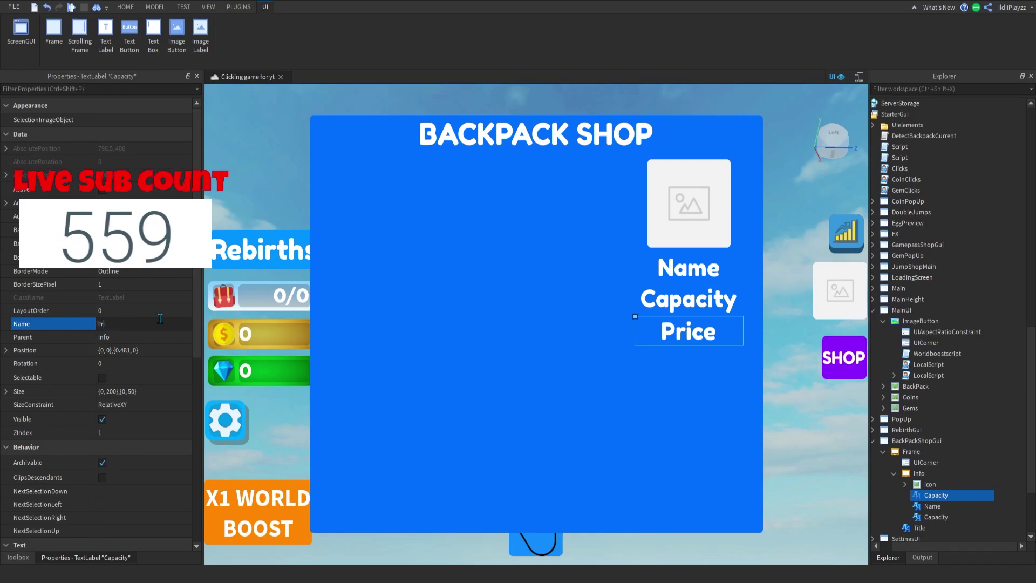
text(ce)
key(Return)
Rename the Name label in the Info frame as Namee.
click(931, 505)
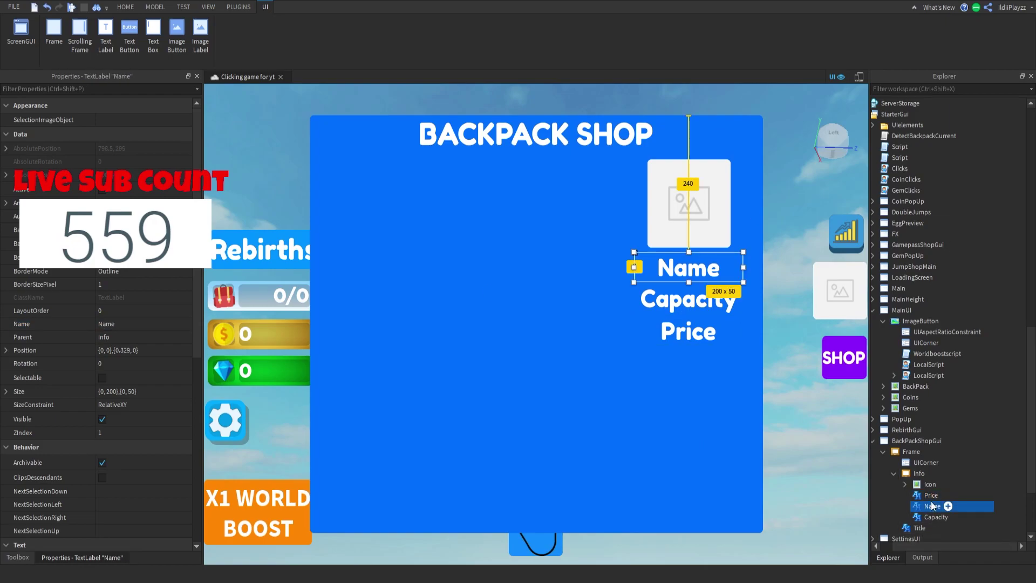
click(930, 507)
click(799, 402)
right_drag(632, 308, 734, 358)
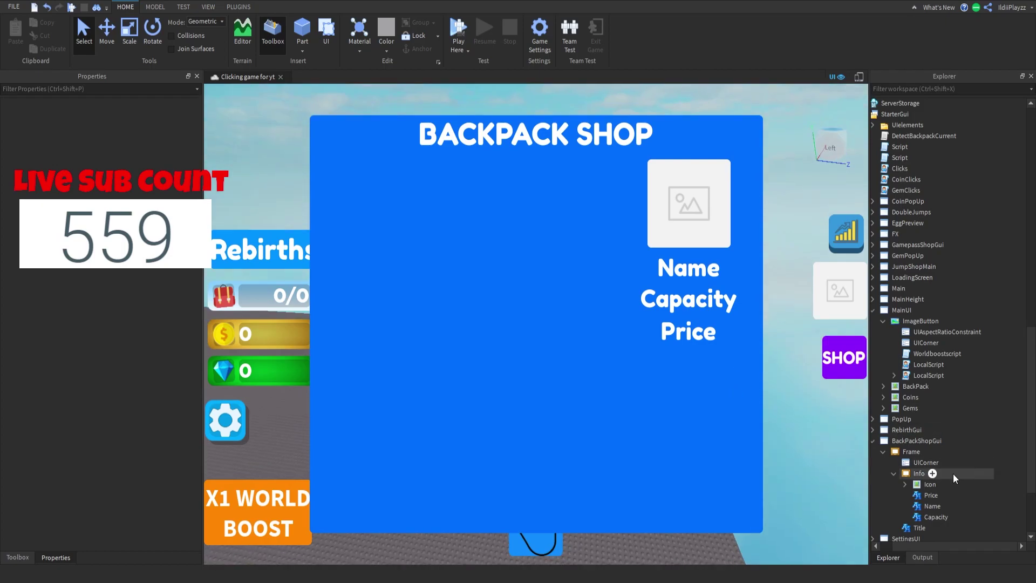
click(931, 506)
click(939, 507)
key(Return)
click(590, 311)
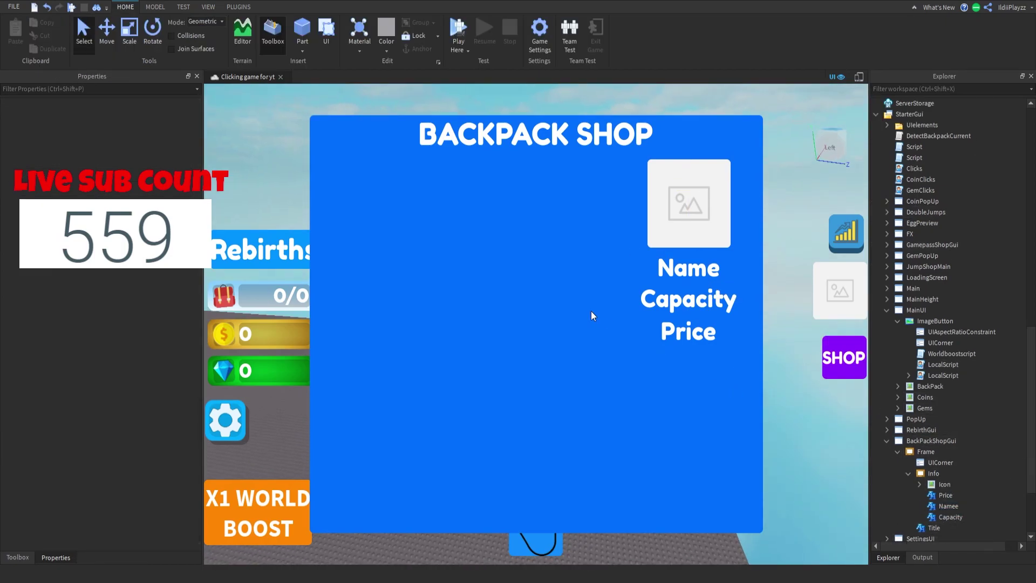
Add a text button to the Info frame, about 235 x 58 in size, and centre it below the Price label.
click(938, 475)
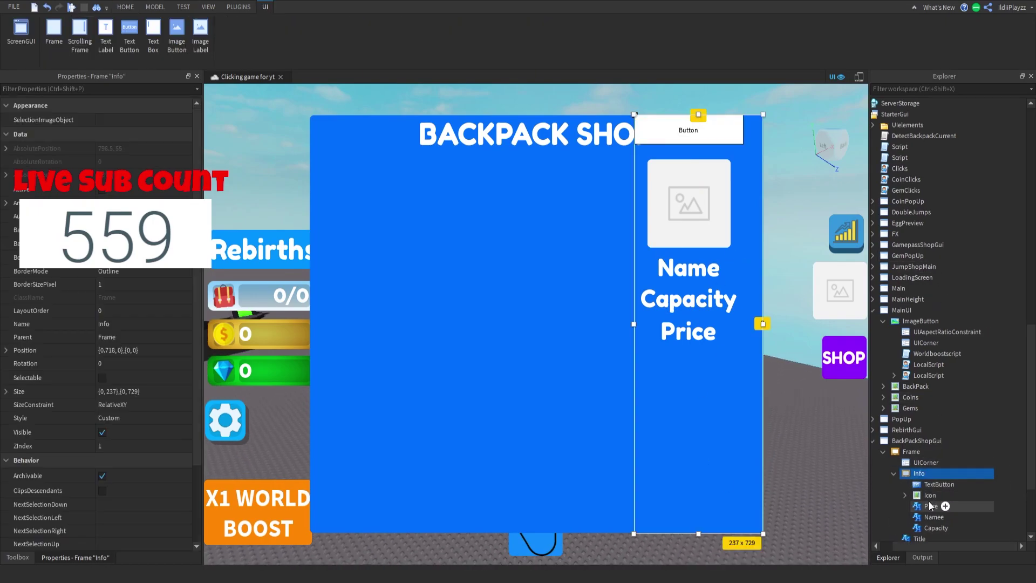
click(907, 481)
drag(696, 129, 770, 379)
drag(729, 363, 714, 370)
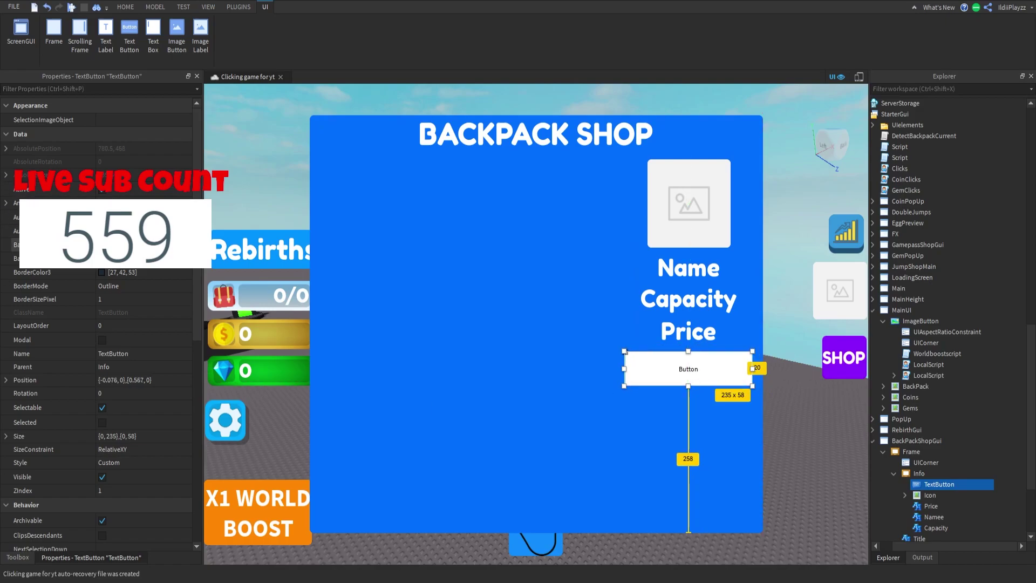
Colour the text button's background green and add a UICorner to it.
drag(500, 228, 593, 142)
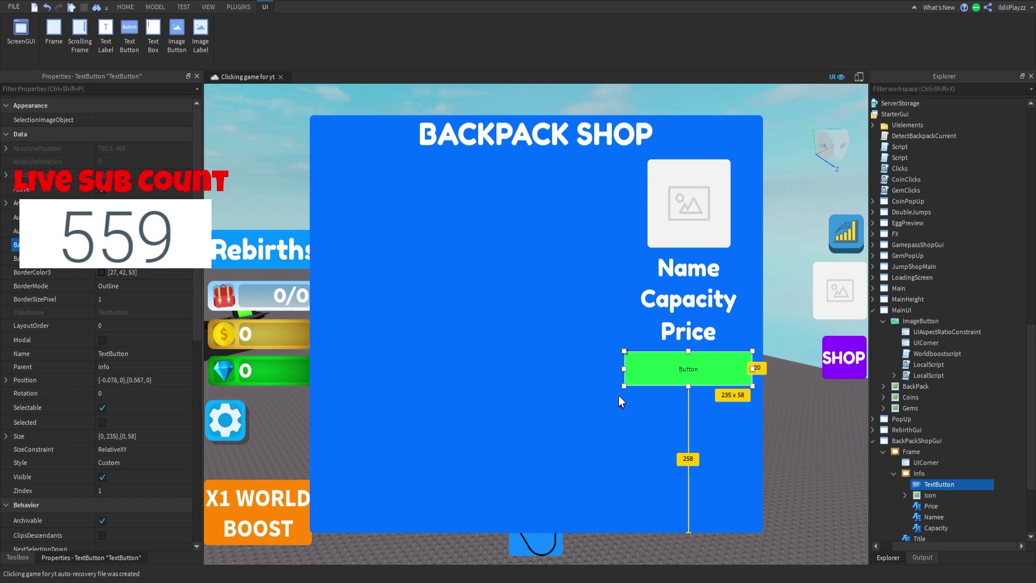
click(962, 484)
click(897, 246)
Style the green button's text with the FredokaOne font, scaled text, and white text colour.
scroll(33, 323, down, 4)
scroll(33, 324, down, 1)
click(111, 410)
text(fr)
click(102, 522)
click(102, 492)
drag(652, 252, 657, 164)
click(574, 405)
Set the green button's text to BUY and rename the button as Buy.
click(138, 464)
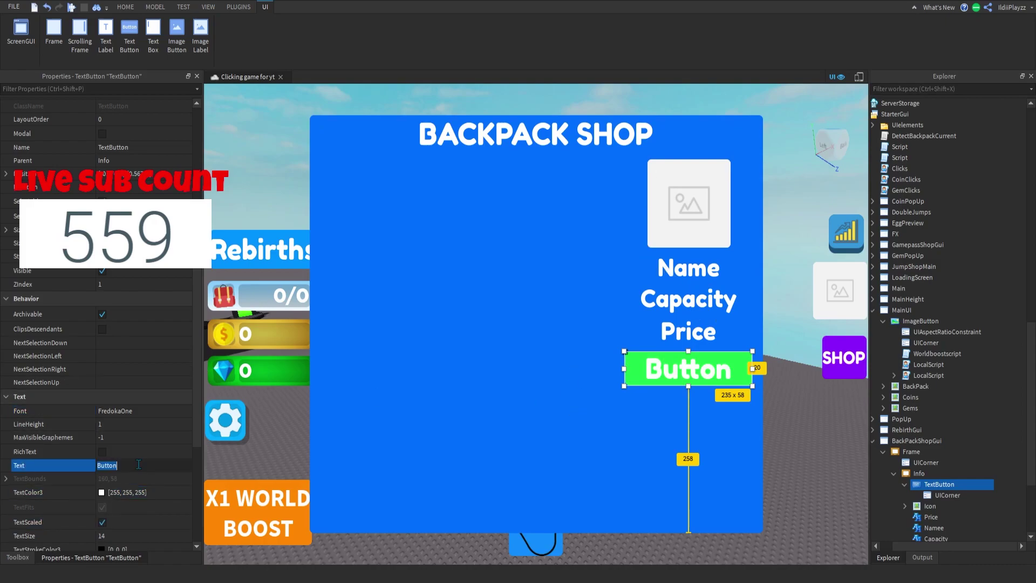
text(BUY)
key(Return)
double_click(968, 489)
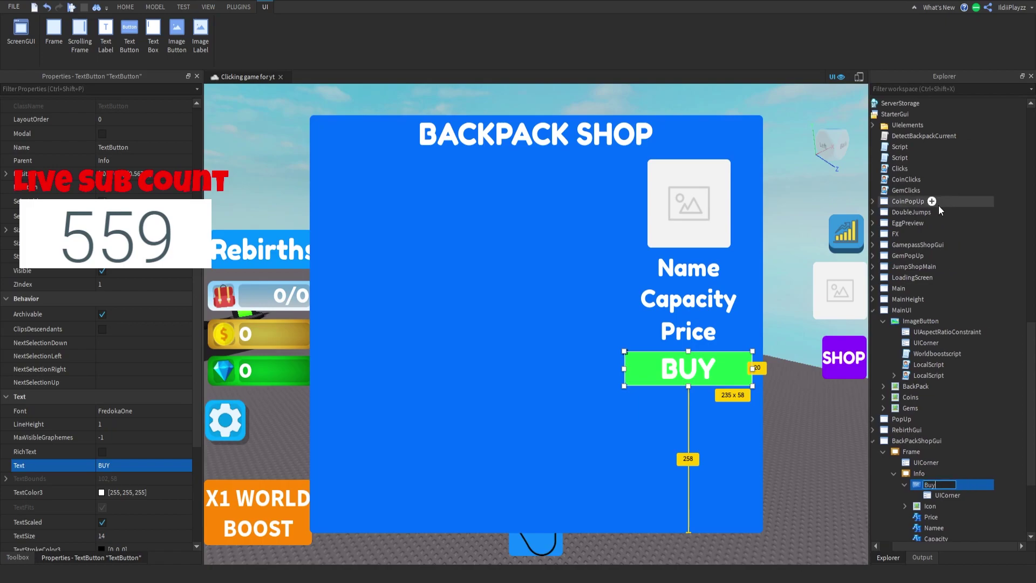
text(Buy)
key(Return)
Add a LocalScript to the Buy button and return to the shop layout view.
click(943, 484)
click(914, 234)
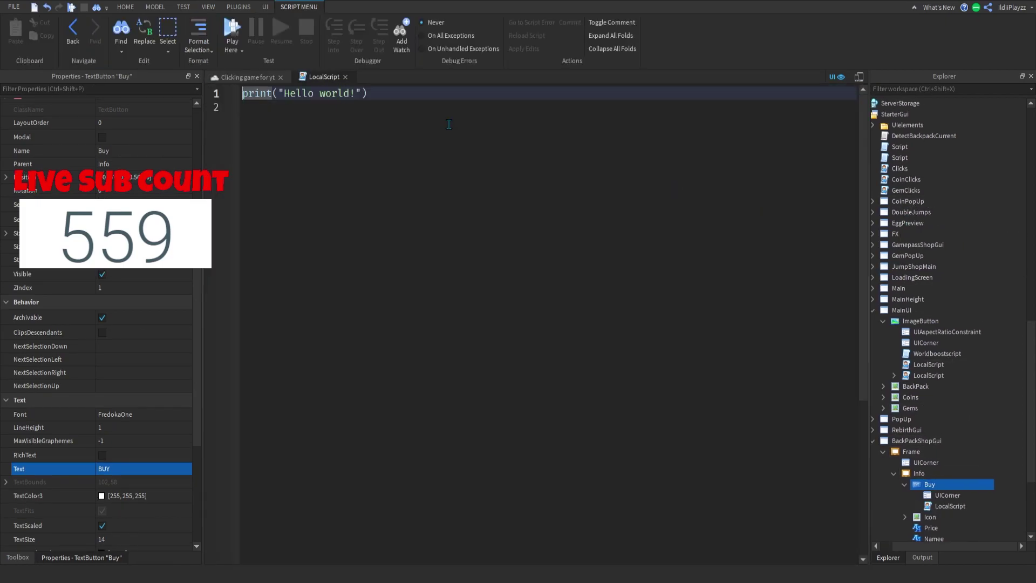
click(251, 76)
click(814, 323)
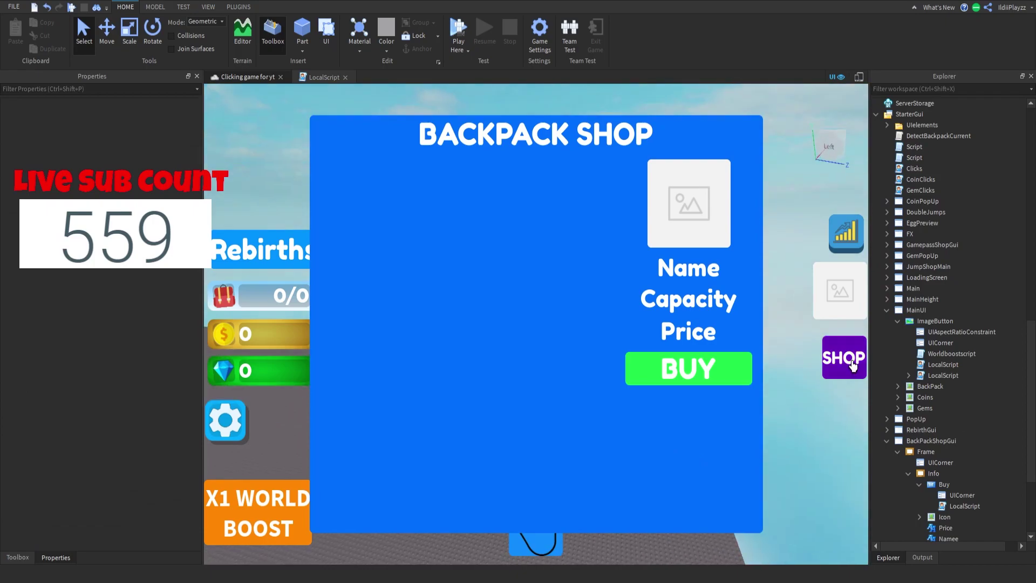
Add a scrolling frame to the main Frame of BackPackShopGui.
scroll(937, 385, down, 3)
click(926, 358)
scroll(906, 167, right, 1)
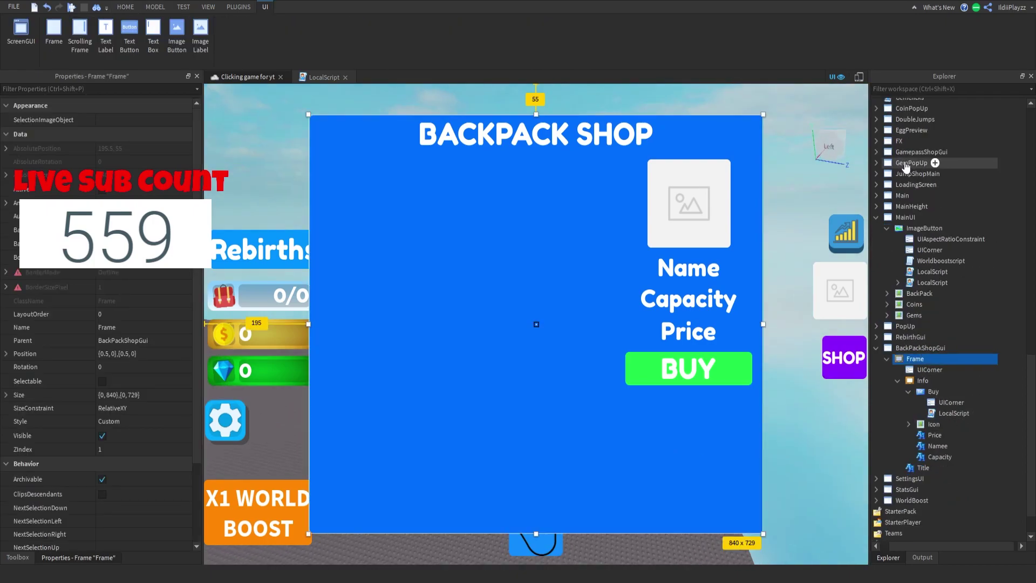
click(79, 35)
click(922, 468)
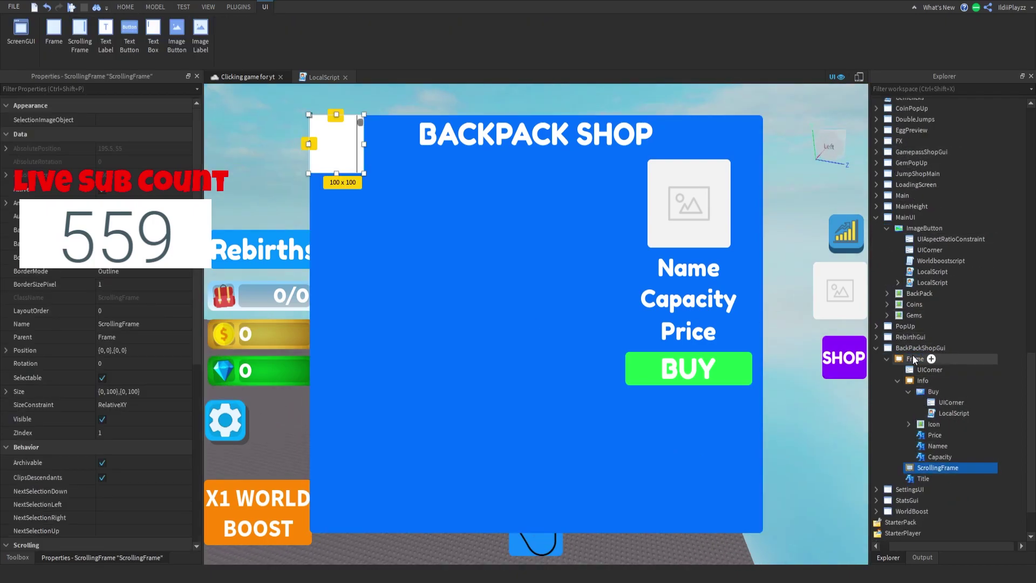
Fit the scrolling frame below the title beside the Info panel, about 569 x 666, and colour its background the shop's blue.
click(896, 381)
drag(340, 178, 332, 525)
drag(365, 341, 614, 345)
click(907, 405)
click(921, 414)
click(914, 405)
click(921, 416)
click(917, 405)
click(915, 415)
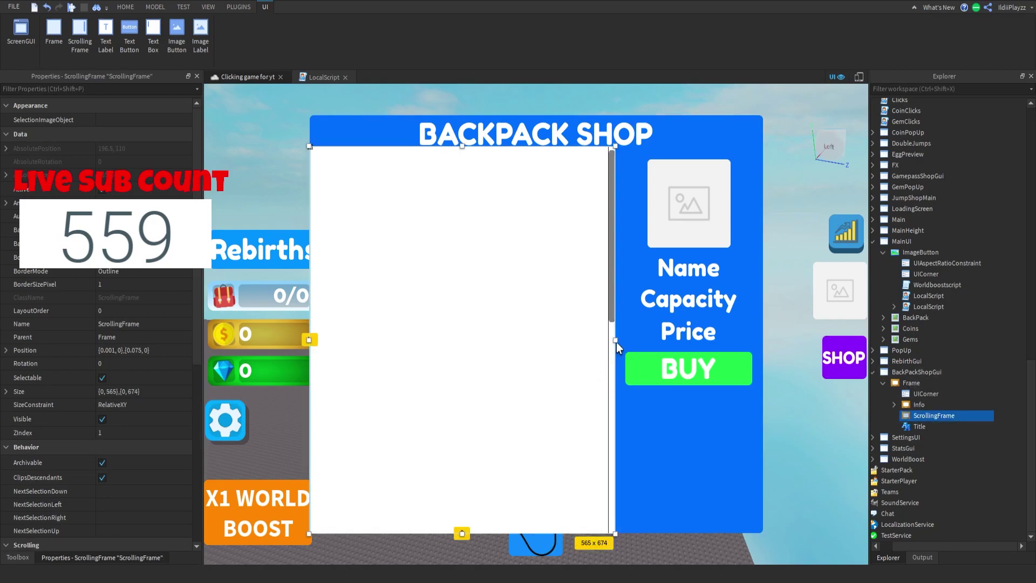
drag(615, 341, 617, 340)
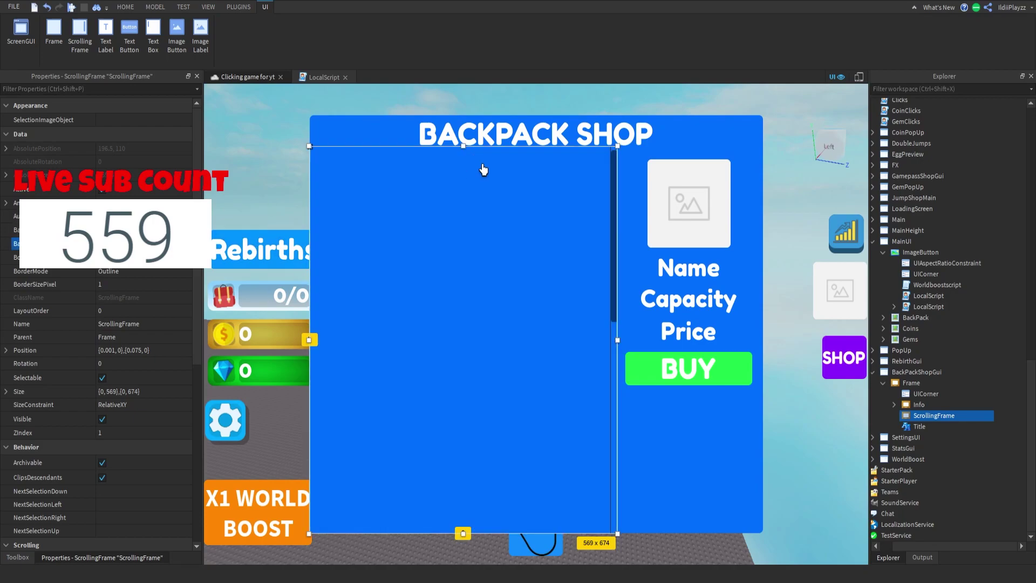
drag(463, 146, 463, 150)
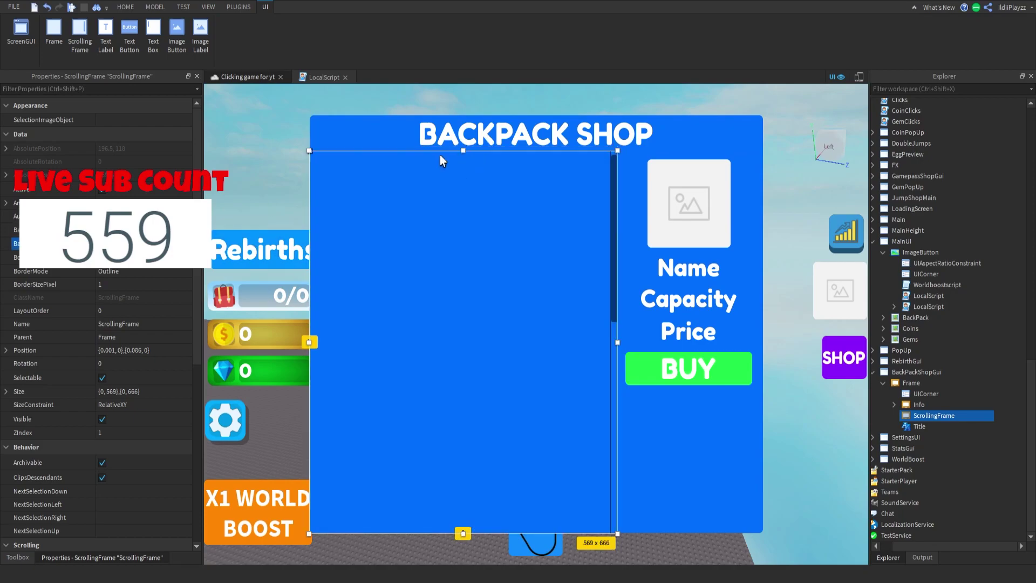
Set the scrolling frame's scroll bar image colour to white (255, 255, 255).
scroll(146, 297, down, 5)
click(112, 469)
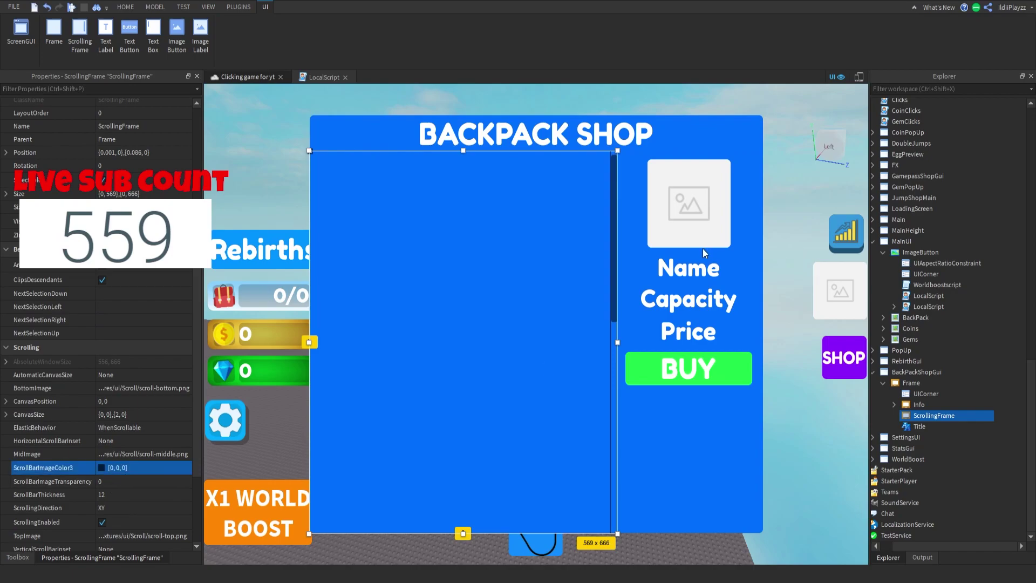
click(702, 248)
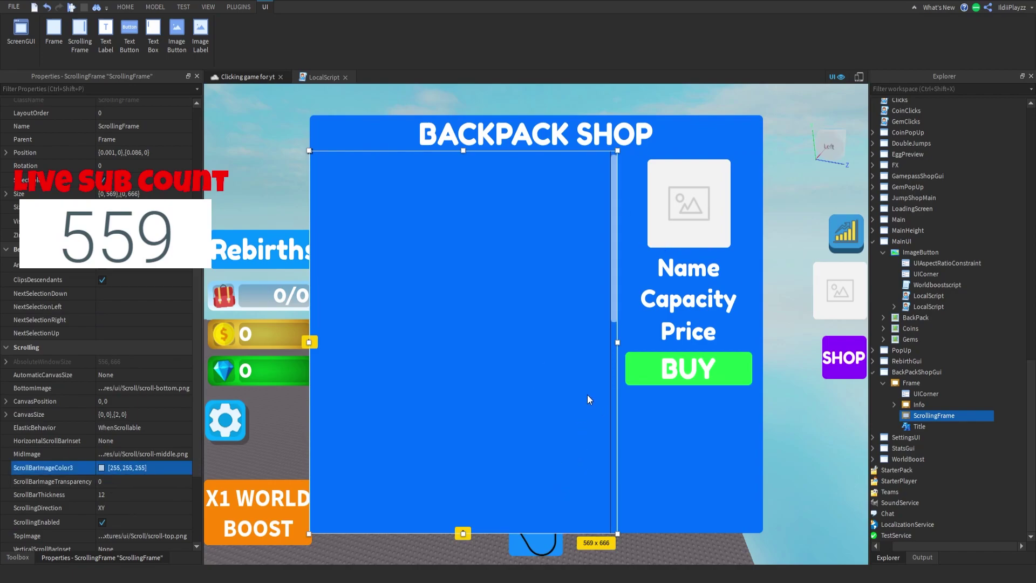
Set the scrolling frame's border size to 0 pixels and rename the frame as Items.
scroll(124, 323, up, 5)
click(119, 285)
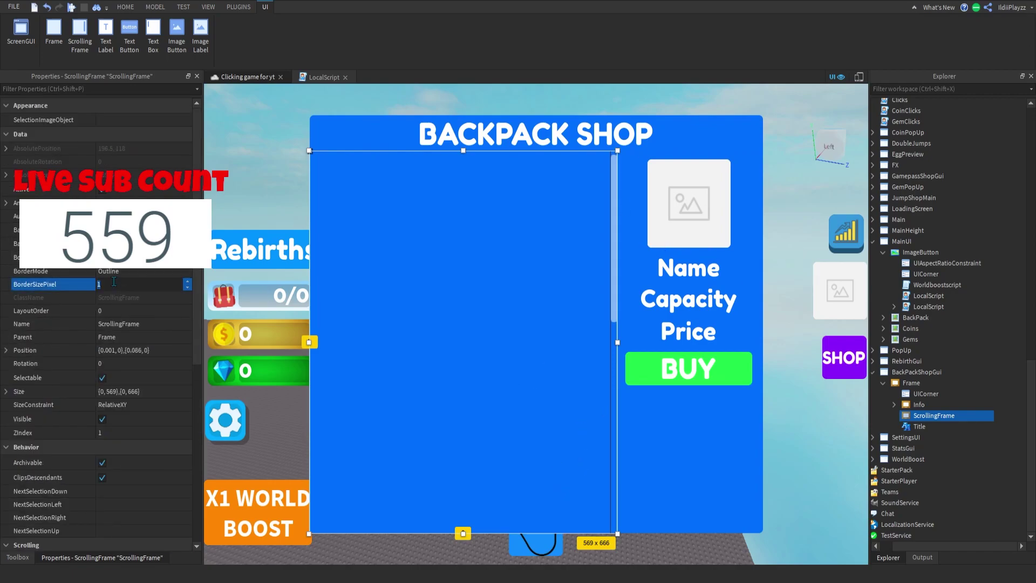
text(0)
key(Return)
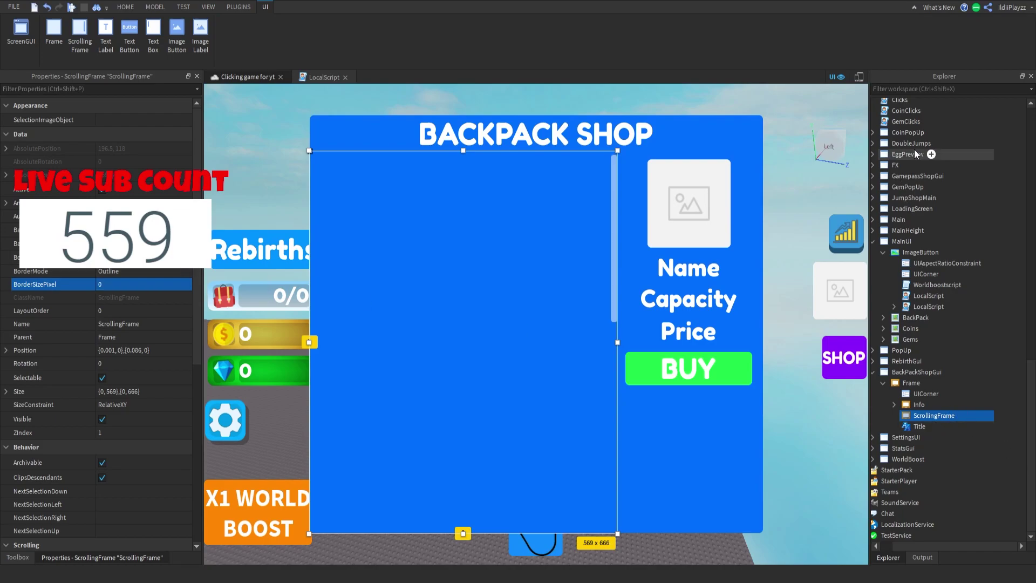
key(F2)
text(Items)
key(Return)
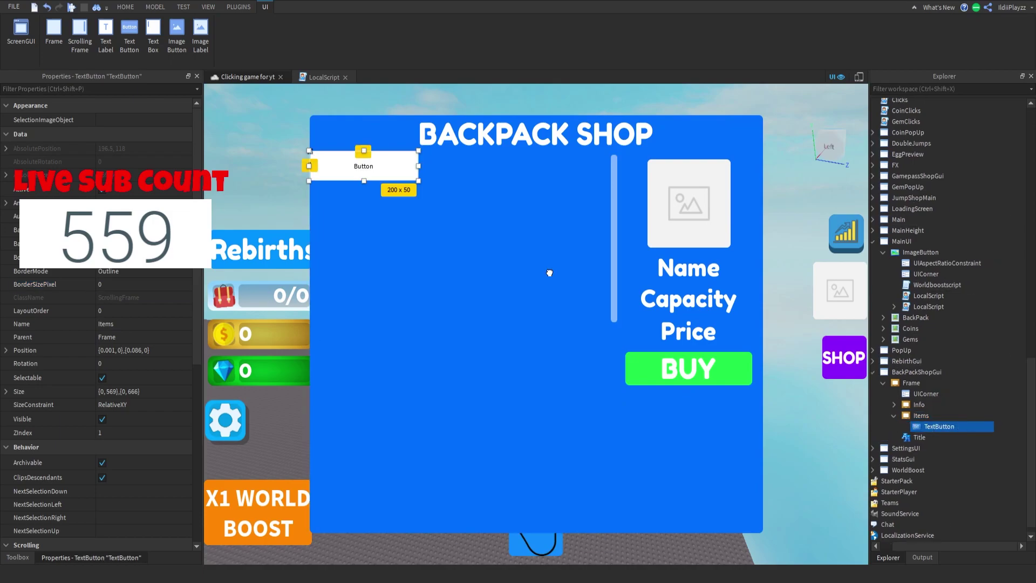
Add a text button of about 95 x 93 to Items, placed about 29 from its upper-left edges, and rename it Backpack1.
drag(419, 180, 351, 199)
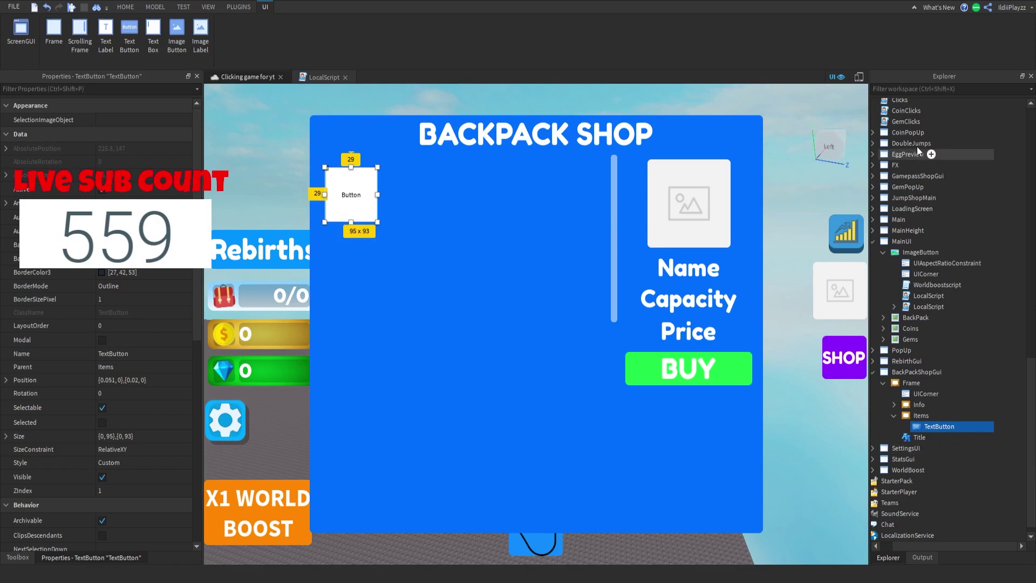
key(F2)
text(Backpack1)
key(Return)
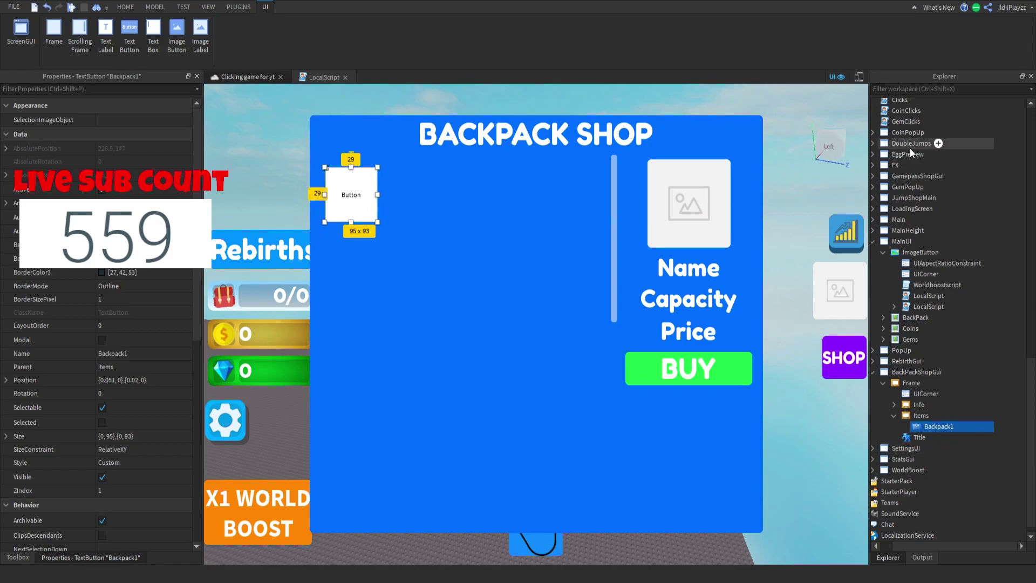
Colour the Backpack1 button's background red and style its text with the FredokaOne font, scaling, and white text colour.
click(492, 94)
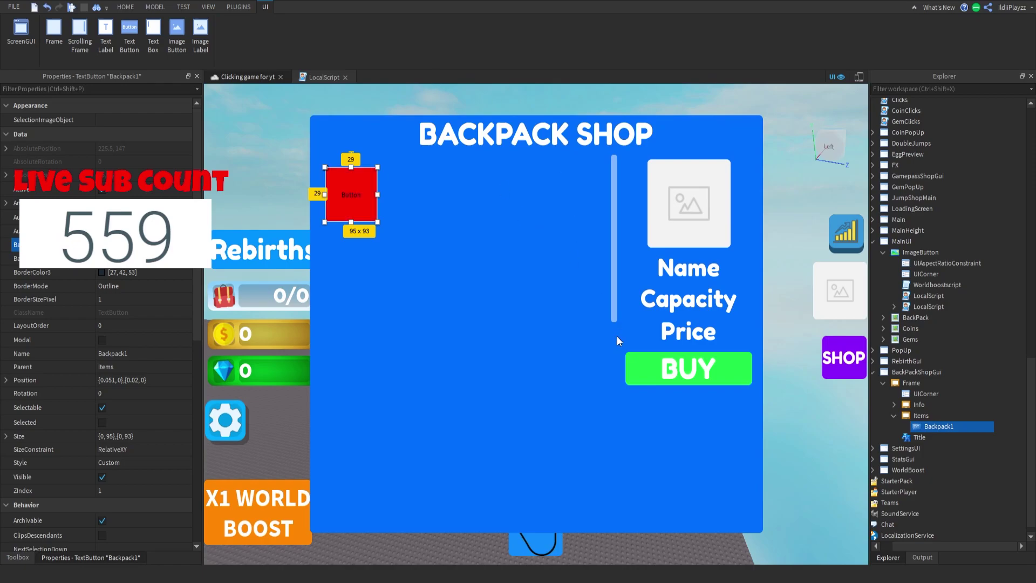
scroll(137, 381, down, 4)
click(113, 411)
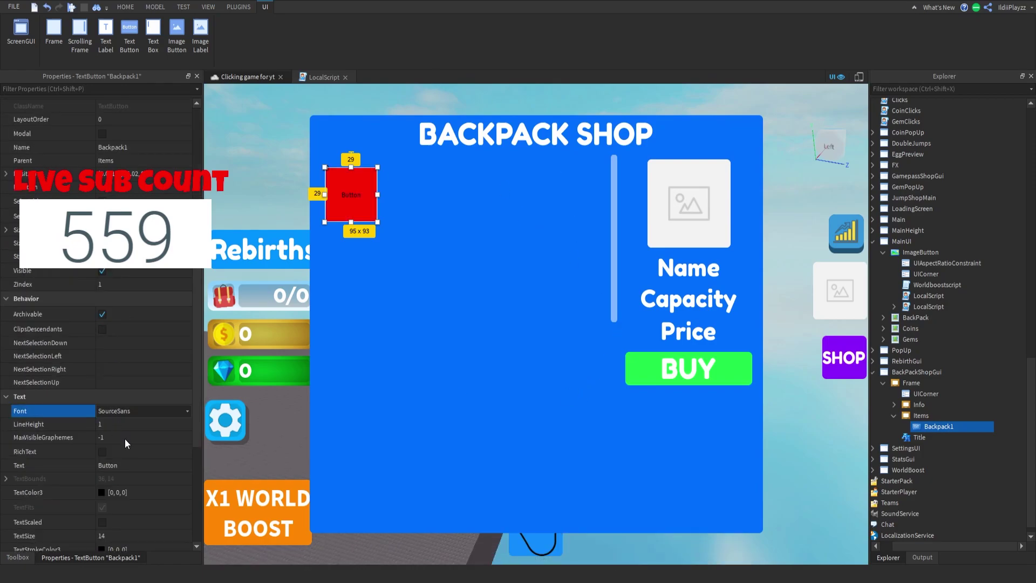
click(102, 522)
click(107, 489)
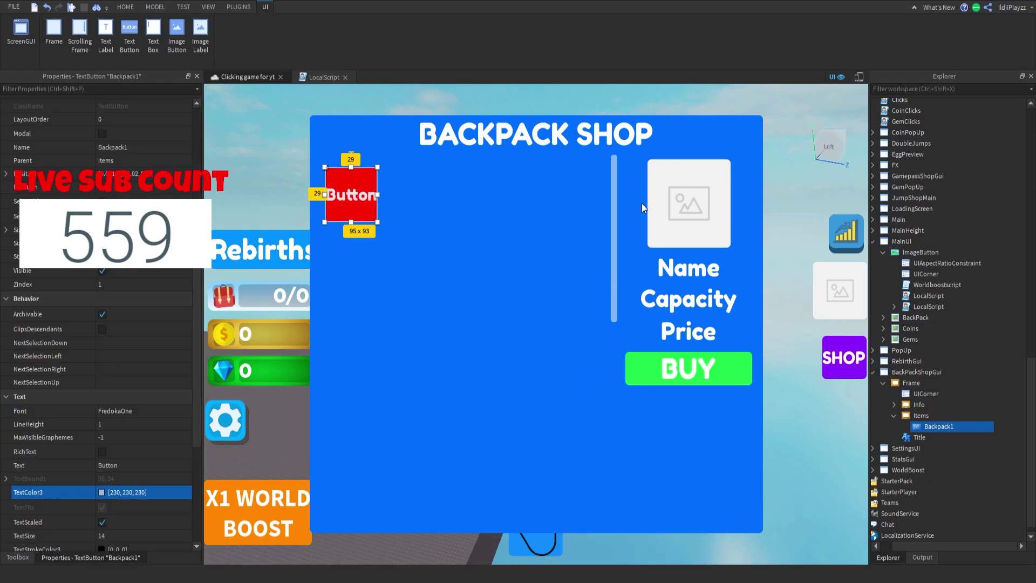
Set the Backpack1 button's text to 1 and add a UICorner to the button.
click(125, 465)
text(1\)
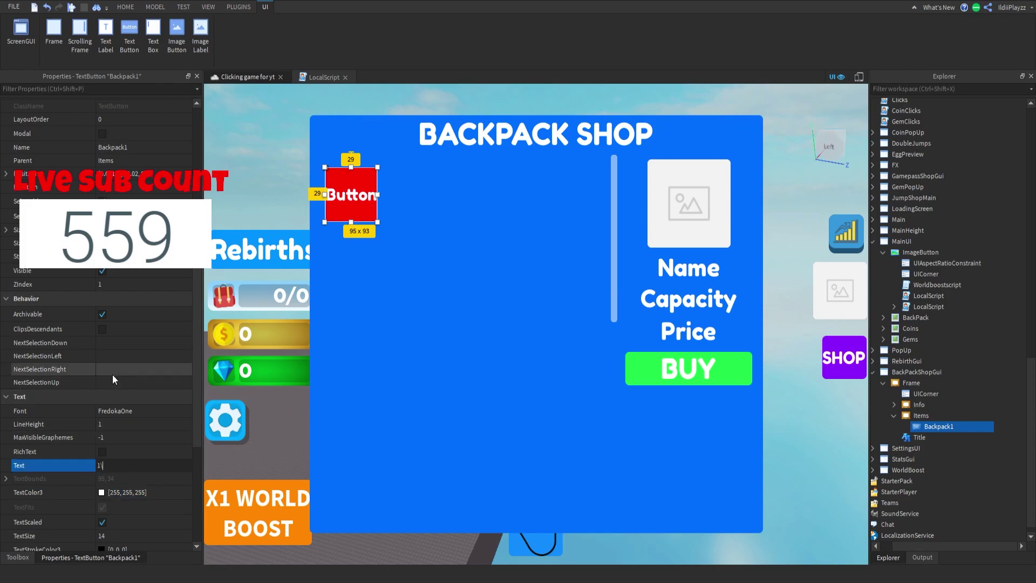
key(Return)
right_drag(501, 298, 377, 298)
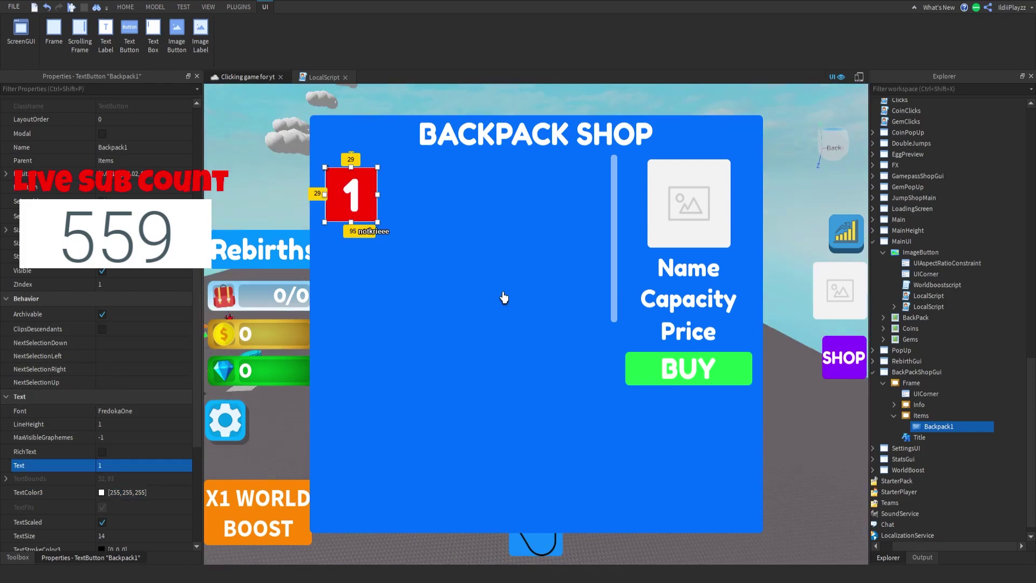
click(965, 427)
key(ctrl+shift+v)
Duplicate the Backpack1 button, place the copy level with it about 146 from the Items frame's edge, and set its text to 2.
key(ctrl+d)
drag(350, 202, 414, 207)
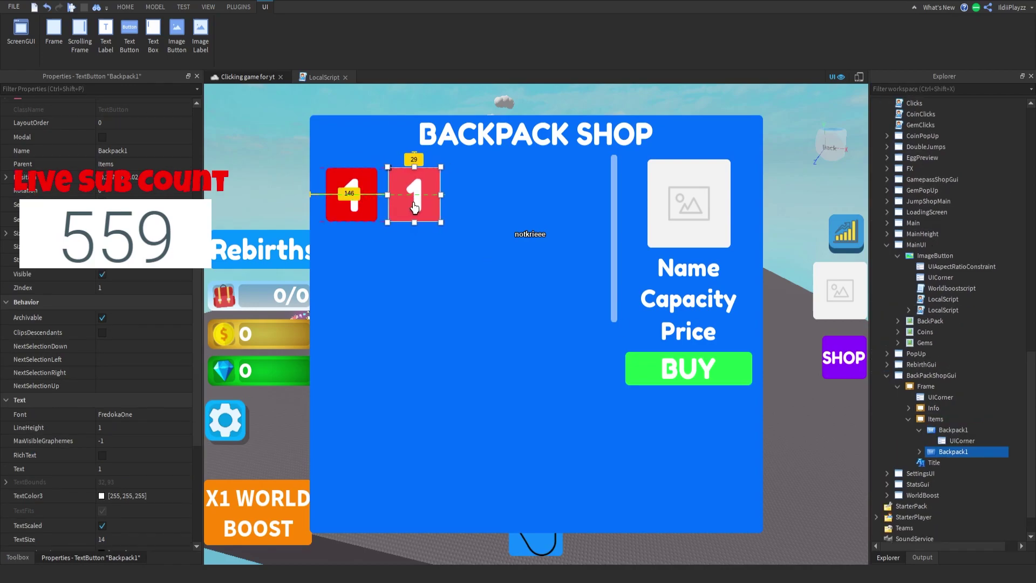
click(113, 469)
text(2)
key(Return)
scroll(108, 288, up, 5)
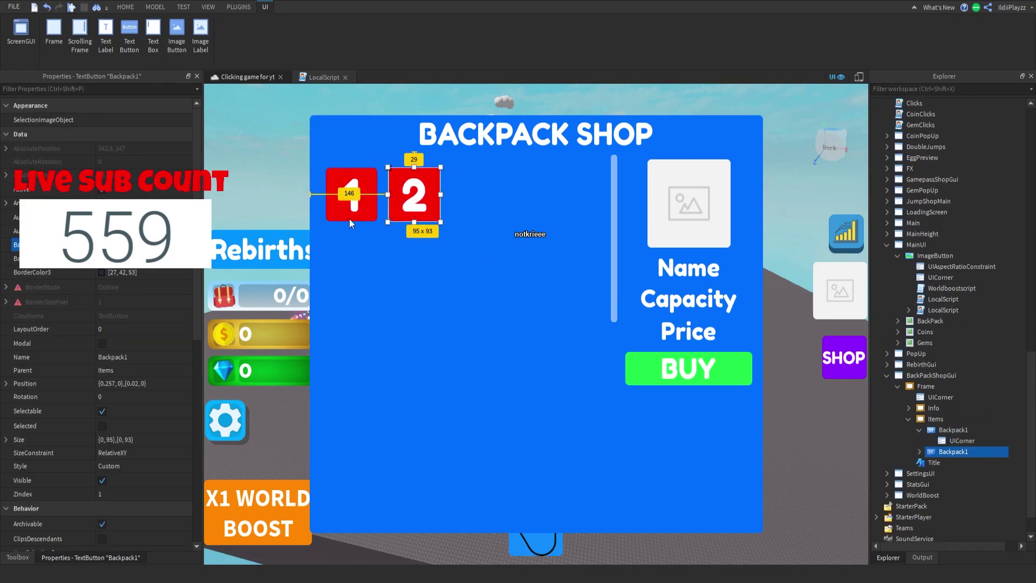
Colour the second backpack button's background green and rename the button Backpack2.
click(597, 154)
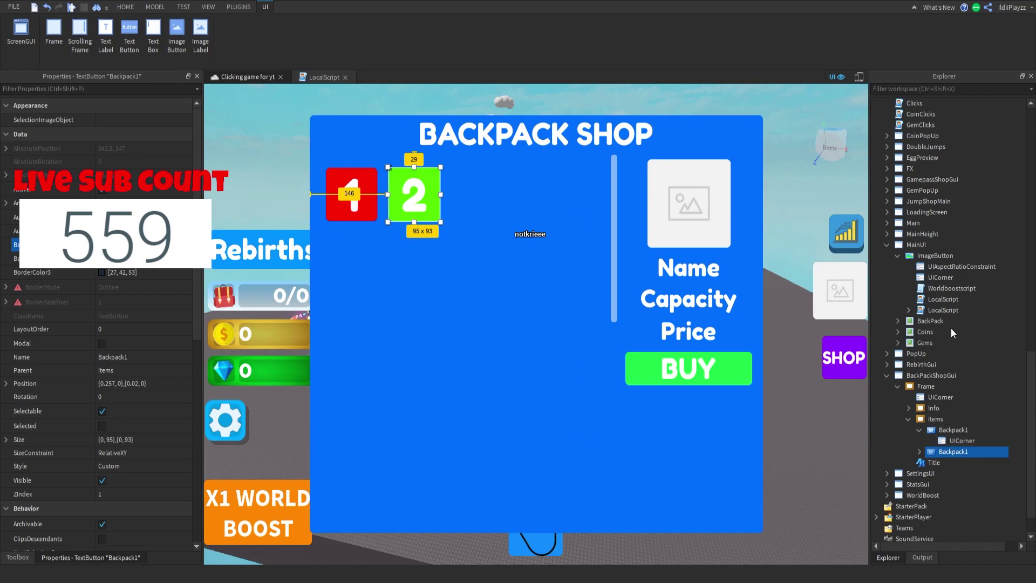
double_click(952, 451)
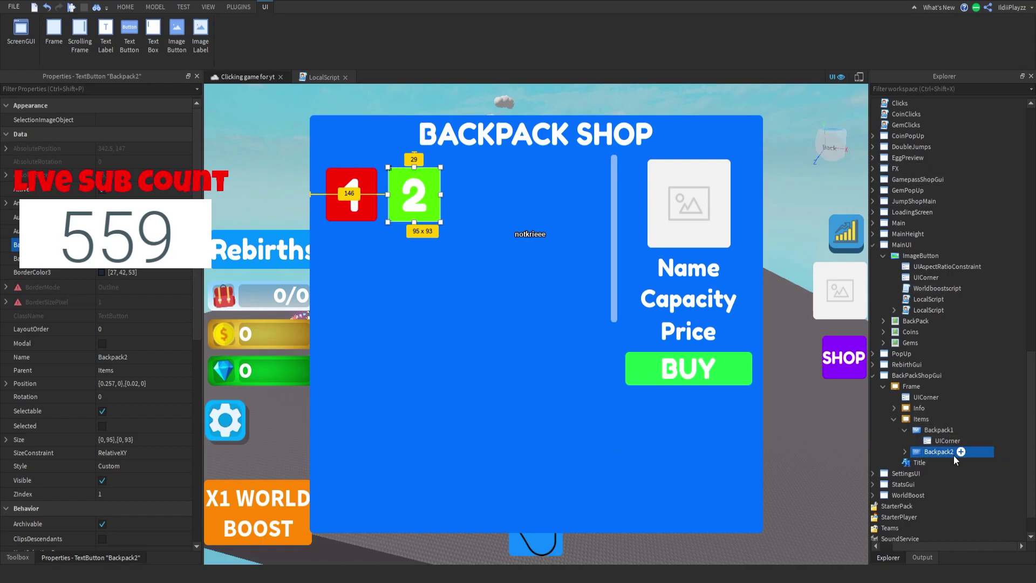
click(1002, 442)
click(925, 451)
click(1014, 416)
click(966, 449)
click(905, 451)
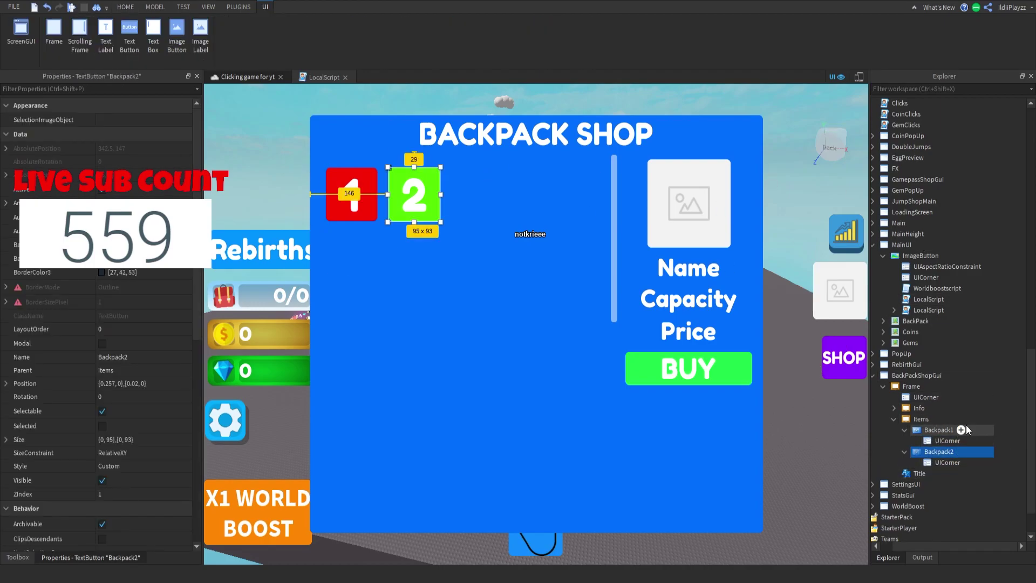
click(1015, 292)
right_drag(623, 250, 559, 252)
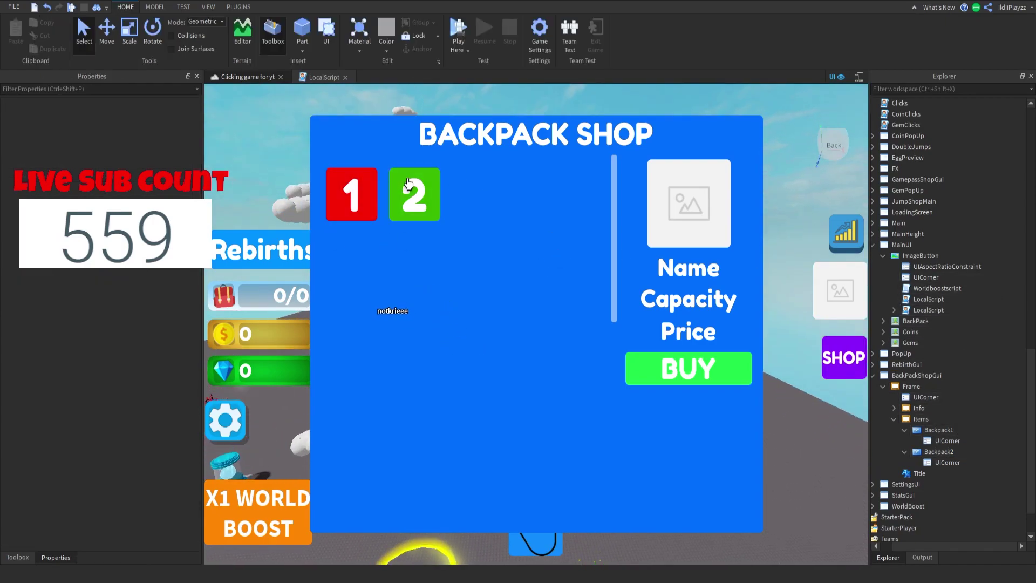
Delete Worldboostscript from the ImageButton in MainUI and add a new LocalScript to that ImageButton.
click(923, 288)
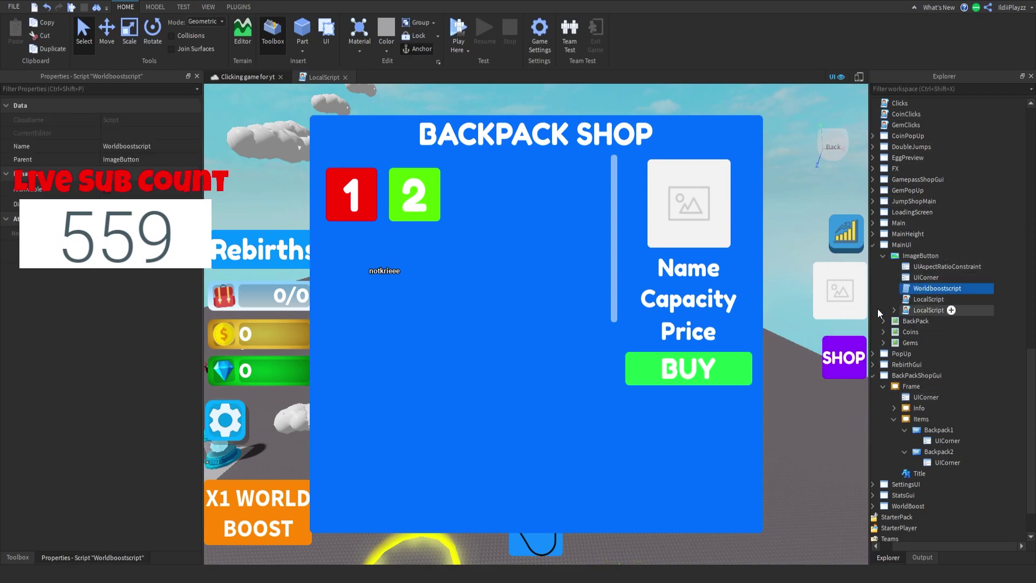
key(Delete)
click(955, 256)
click(910, 327)
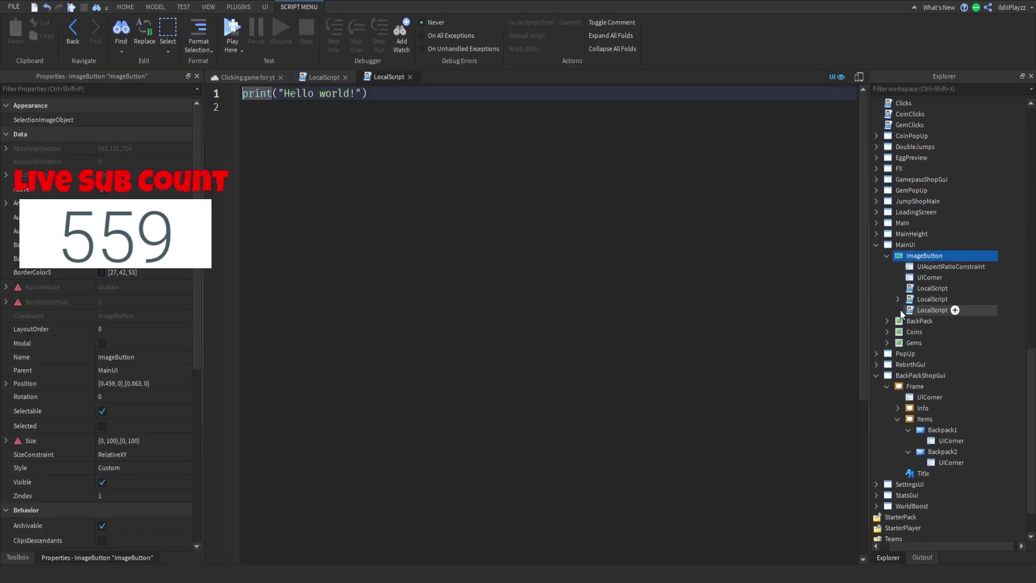
Examine the code of the ImageButton's first existing LocalScript and close the script tabs that are not needed.
click(919, 291)
click(912, 310)
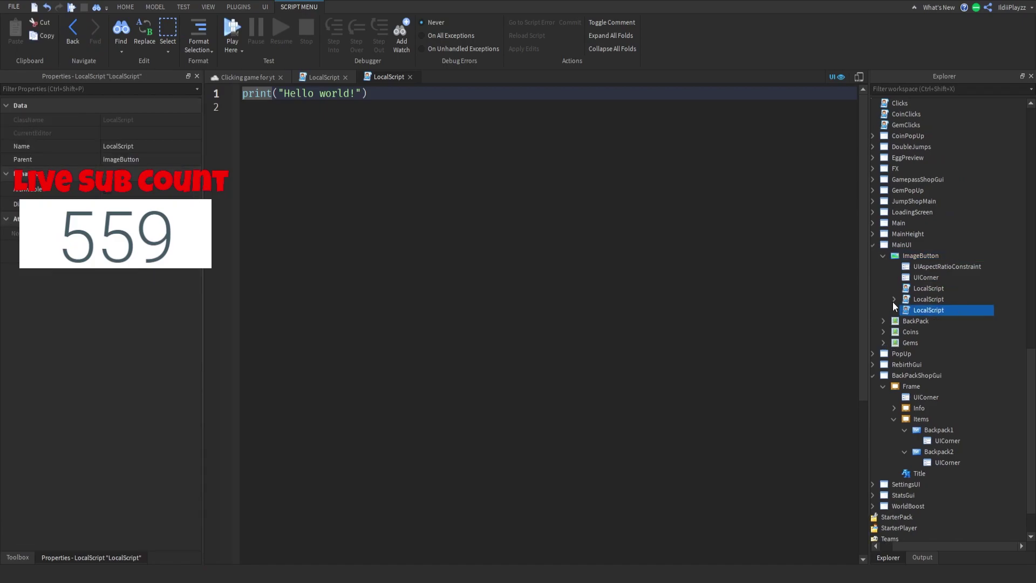
double_click(928, 288)
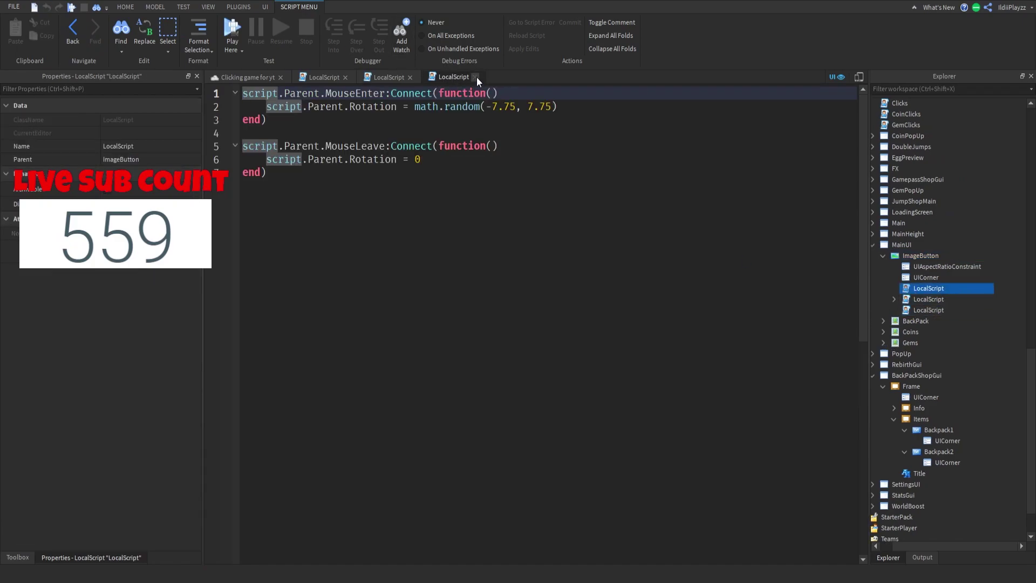
click(475, 76)
click(346, 77)
click(928, 303)
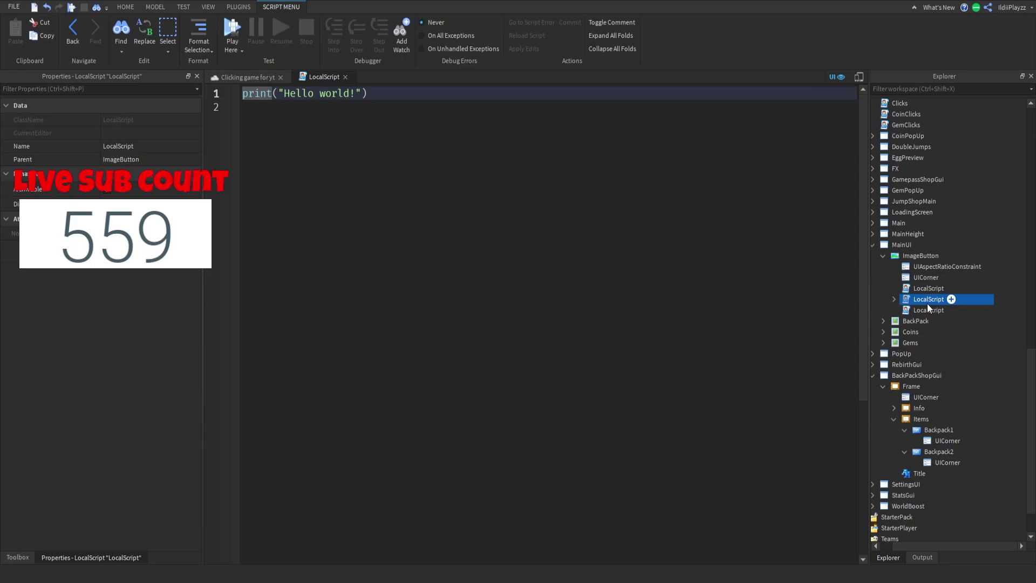
Replace the new LocalScript's default code with local plr = script.Parent.Parent.Parent.Parent.
double_click(922, 313)
key(ctrl+a)
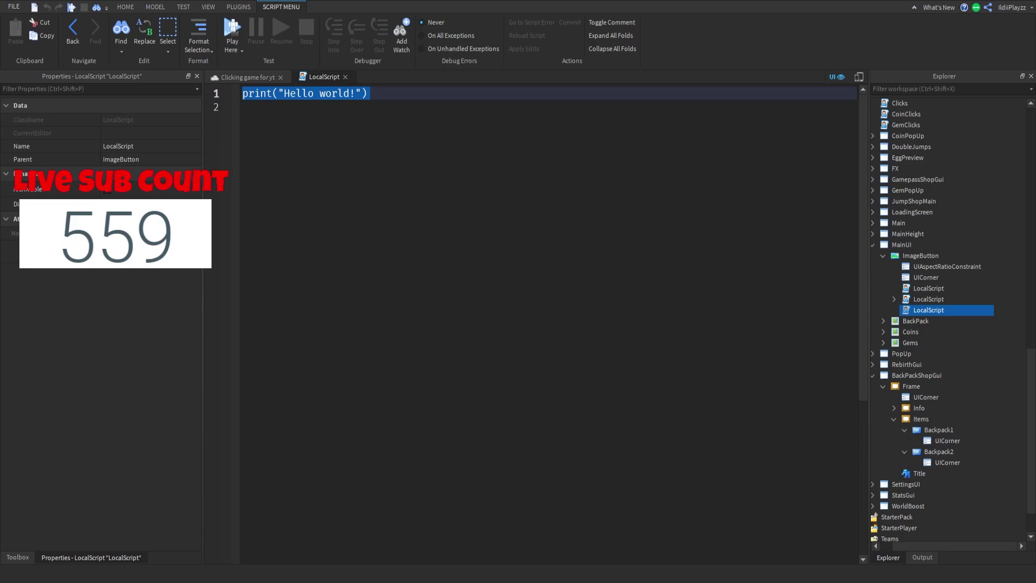
text(local plr)
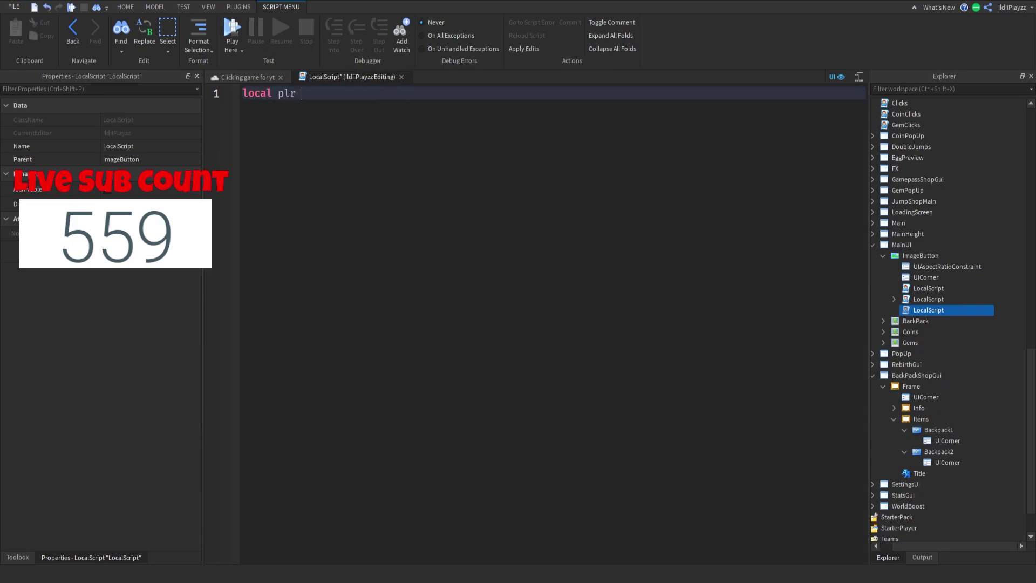
text( = script.Parent.Parent.Parentp.)
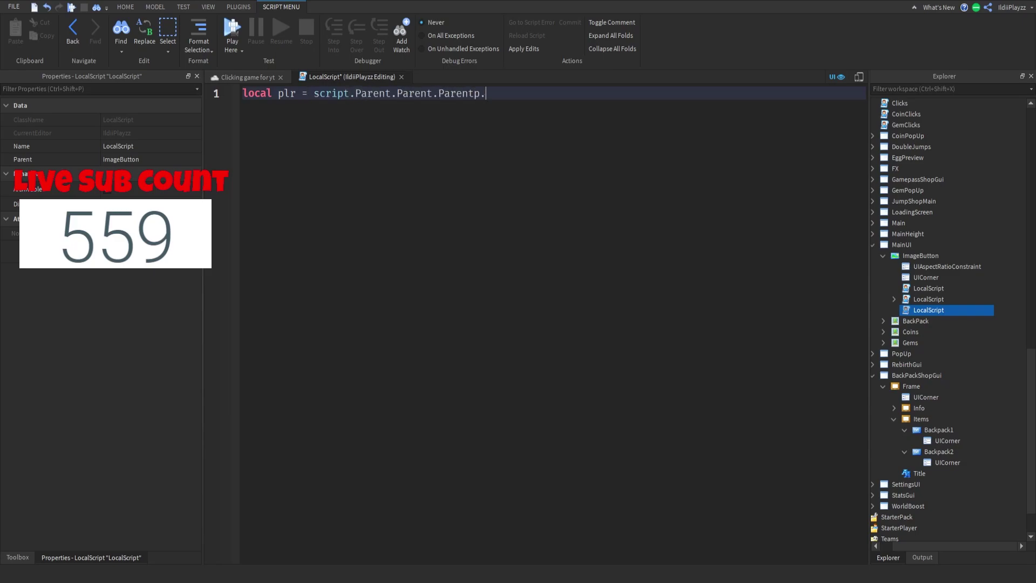
text(.Parent)
key(BackSpace)
Below the plr variable, add a function connected to script.Parent.MouseButton1Click.
key(Return)
key(Return)
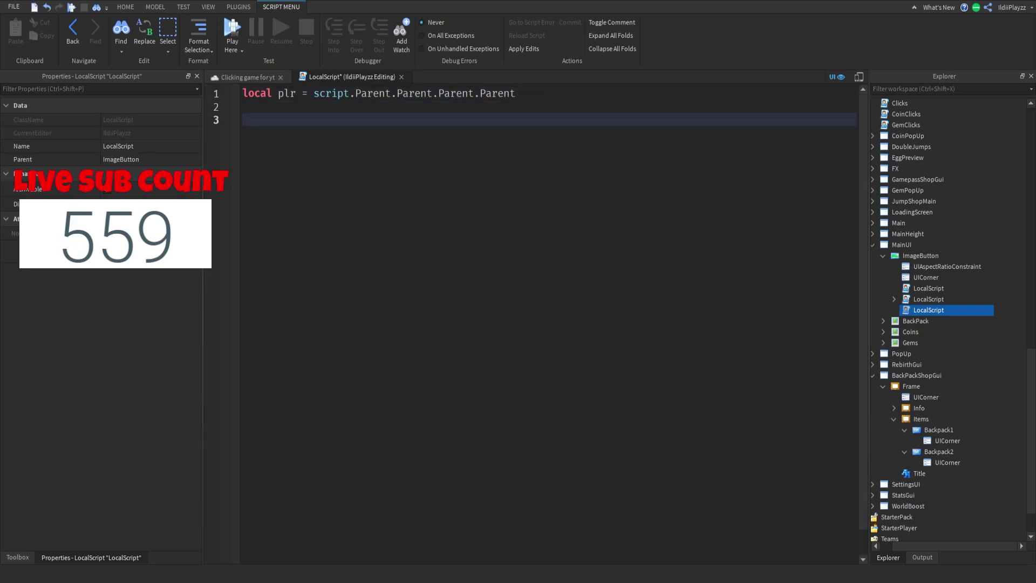
text(script.Parent.mouseButton1Click:Connect(function())
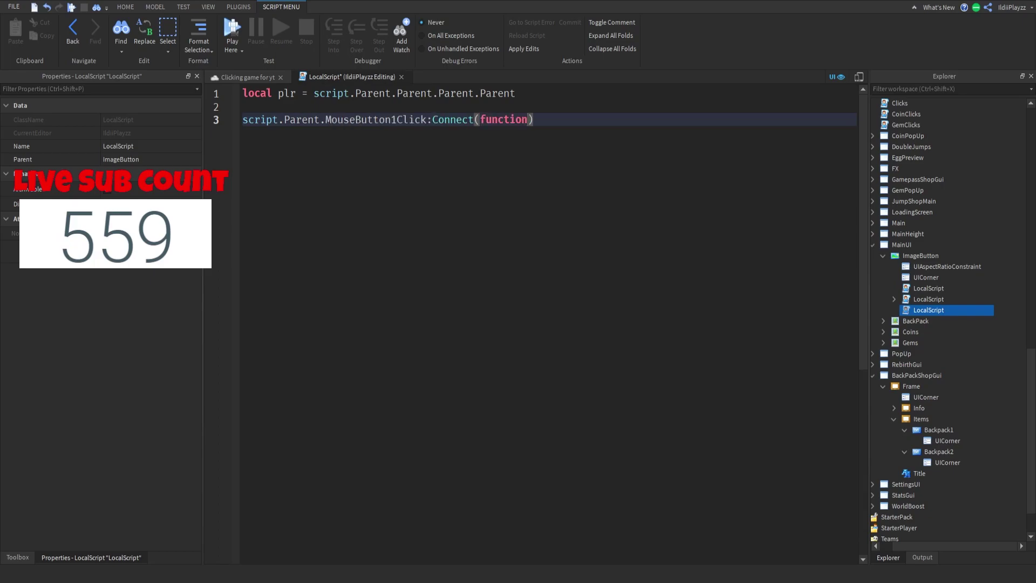